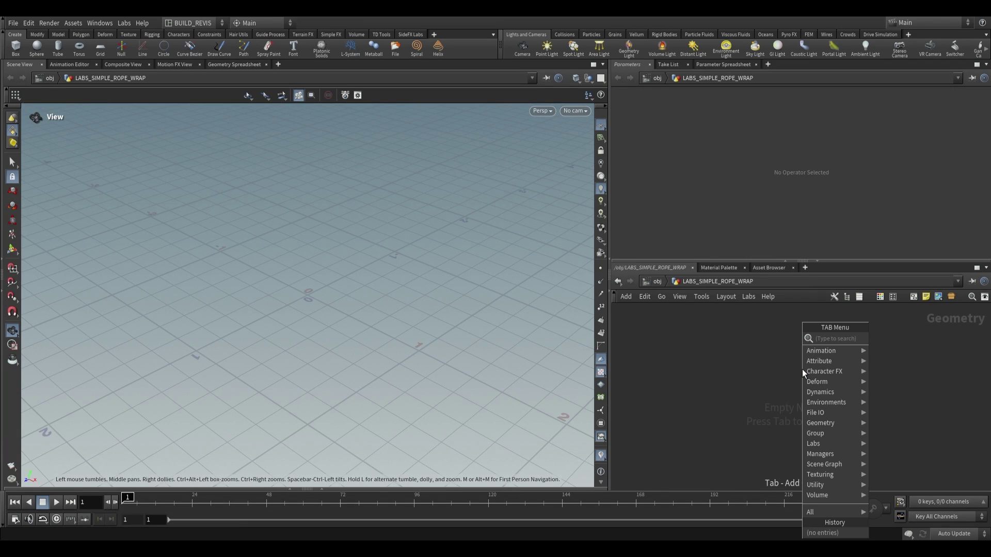
# - Add a Labs Simple Rope Wrap node to the empty geometry network
pyautogui.write('labs simpl')
pyautogui.click(918, 366)
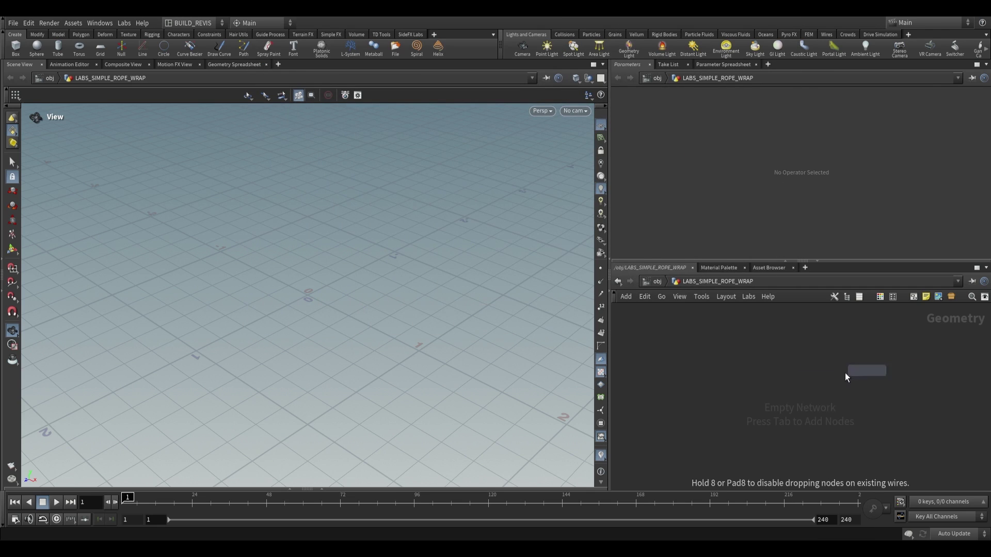
pyautogui.click(753, 377)
# - Add a Sphere node above the rope wrap node and connect it to the rope wrap's second input
pyautogui.scroll(-2, 793, 357)
pyautogui.moveTo(764, 347); pyautogui.dragTo(785, 364, button='middle')
pyautogui.press('Tab')
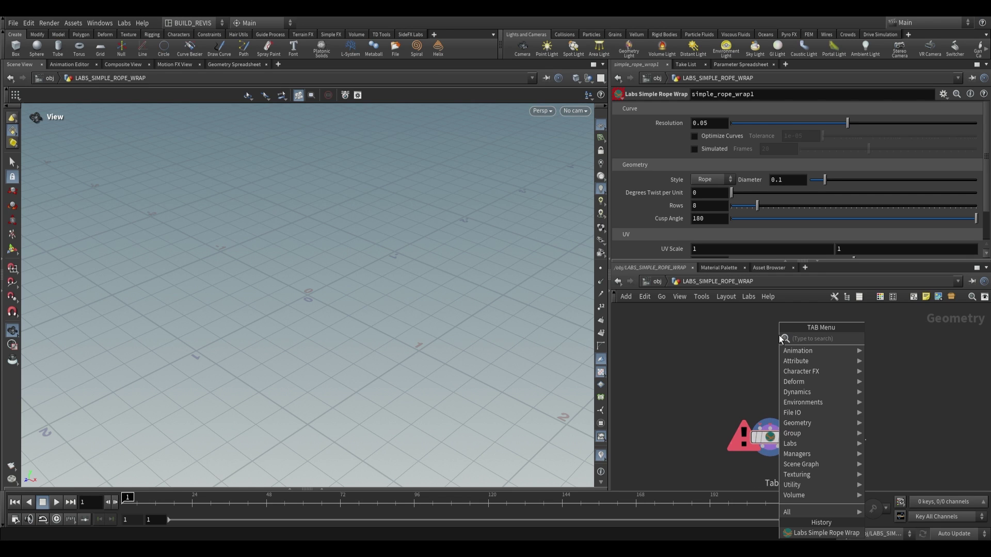
pyautogui.write('sp')
pyautogui.press('Return')
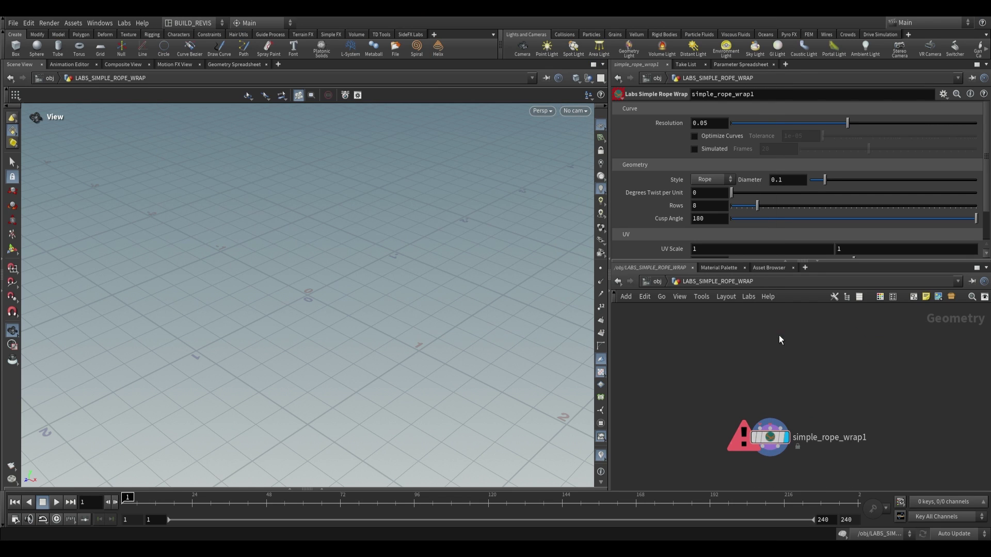
pyautogui.click(766, 335)
pyautogui.click(767, 344)
pyautogui.click(743, 448)
# - Add a Grid node beside the sphere and set its size to 2 by 2
pyautogui.press('Tab')
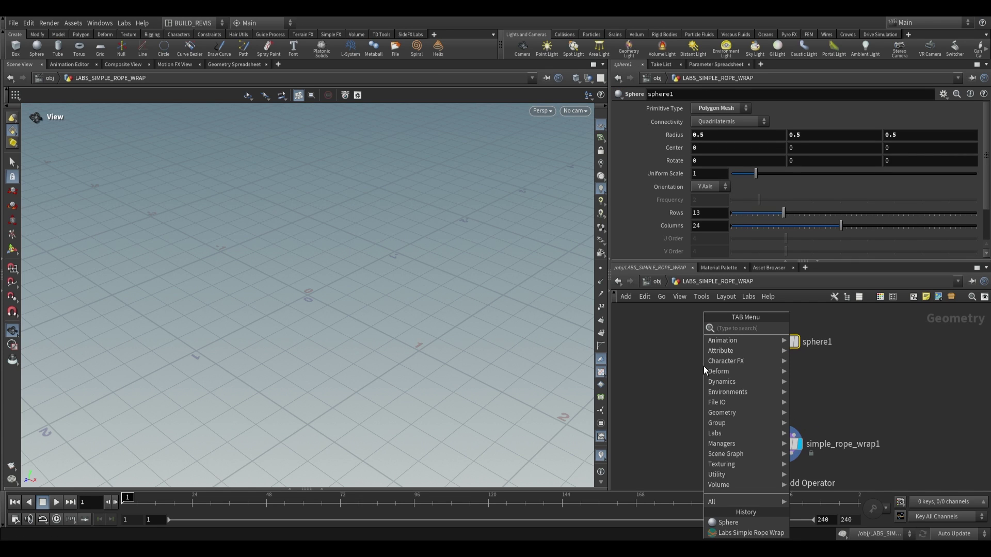
pyautogui.write('grid')
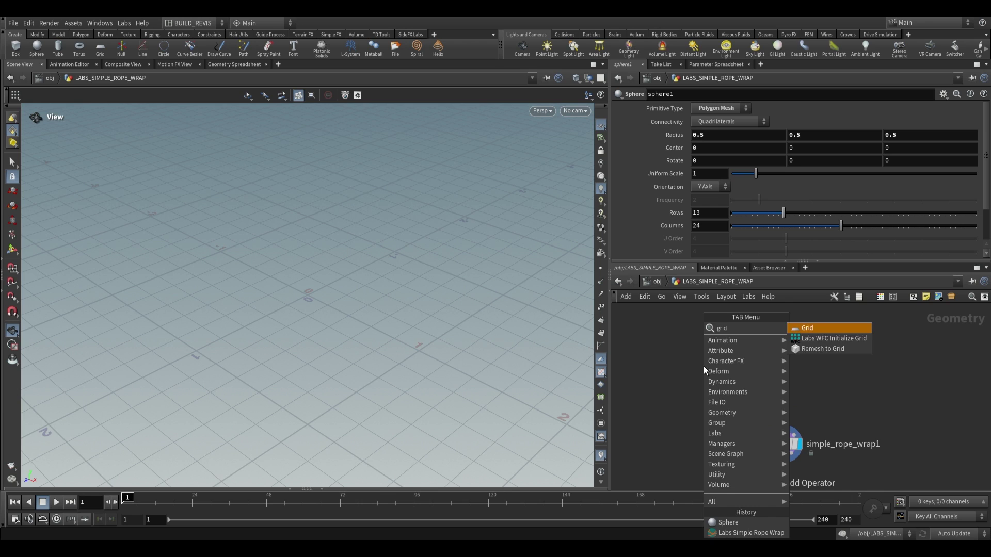
pyautogui.press('Return')
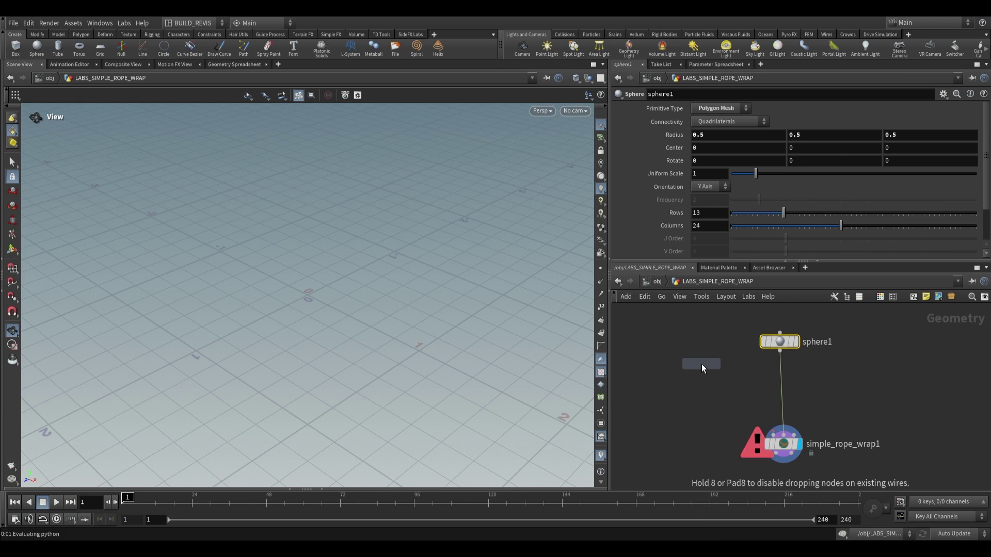
pyautogui.click(702, 364)
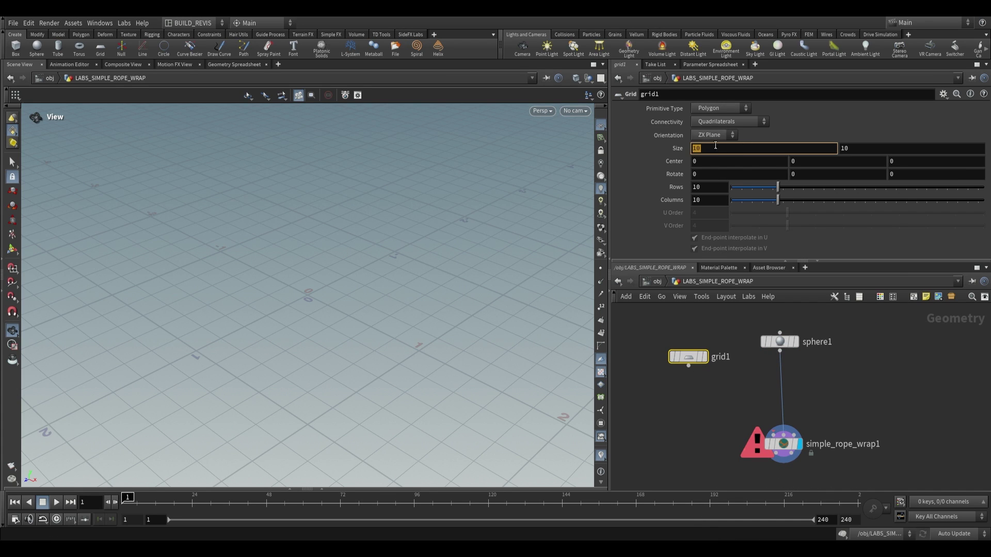
# - Display the sphere in the viewport with the grid shown as a template
pyautogui.click(797, 342)
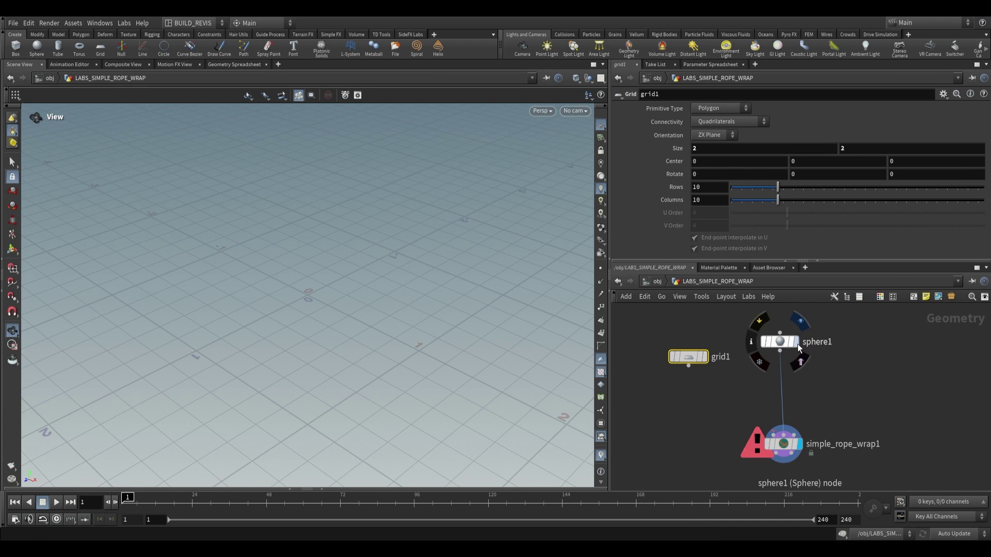
pyautogui.click(701, 356)
pyautogui.moveTo(364, 314); pyautogui.dragTo(452, 309)
# - Connect the grid to the rope wrap node's first input and display the rope wrap result
pyautogui.click(689, 366)
pyautogui.click(773, 435)
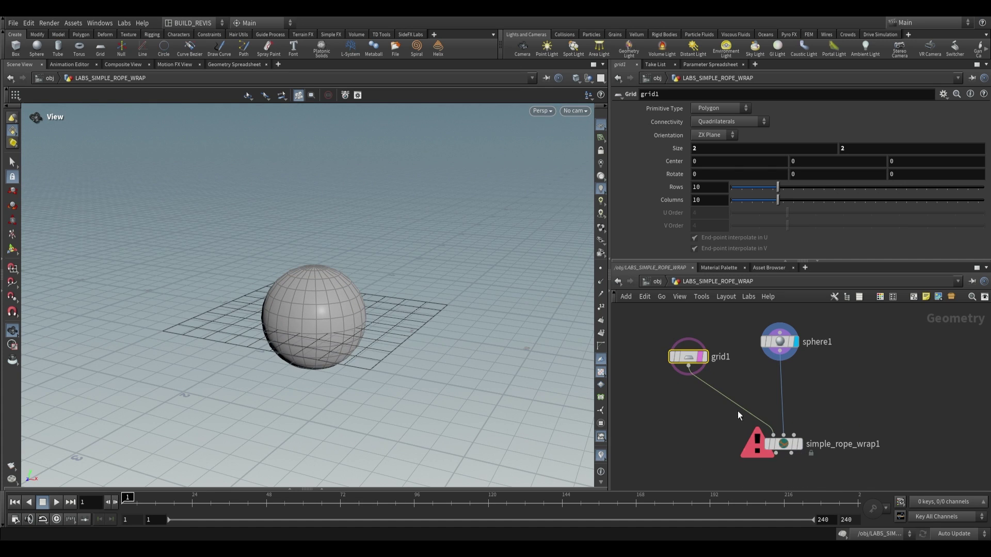
pyautogui.click(798, 444)
pyautogui.moveTo(349, 331); pyautogui.dragTo(312, 381)
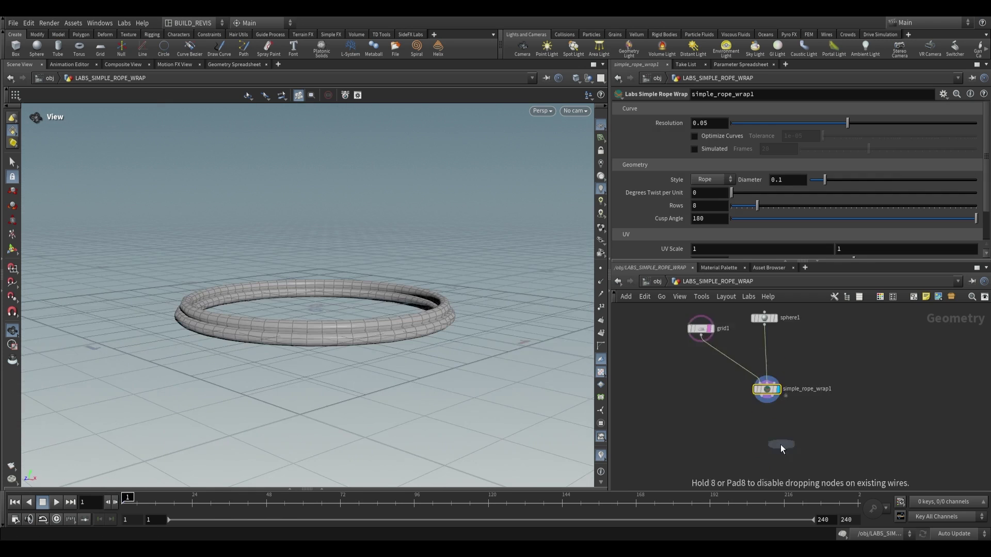
# - Add a Merge node combining the rope wrap output with the sphere, and display the merged result
pyautogui.click(779, 445)
pyautogui.scroll(2, 764, 405)
pyautogui.click(758, 389)
pyautogui.click(775, 452)
pyautogui.moveTo(774, 422); pyautogui.dragTo(771, 459, button='middle')
pyautogui.click(760, 324)
pyautogui.moveTo(783, 379); pyautogui.dragTo(780, 332, button='middle')
pyautogui.click(772, 445)
pyautogui.click(790, 454)
pyautogui.moveTo(791, 454); pyautogui.dragTo(836, 457)
pyautogui.scroll(-1, 369, 324)
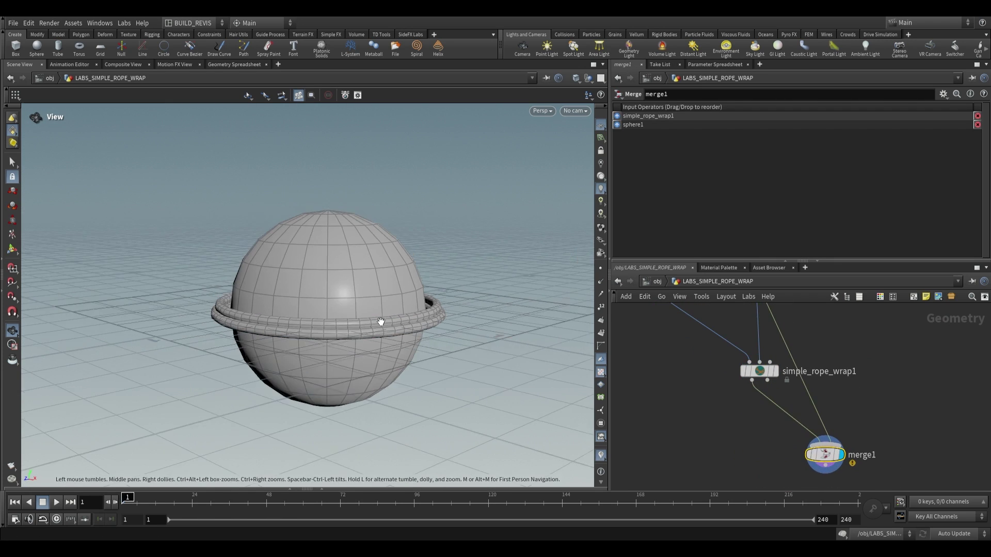
# - Tilt the first grid around its Z axis with the viewport rotation handle so the rope wraps diagonally
pyautogui.moveTo(369, 324); pyautogui.dragTo(437, 330)
pyautogui.scroll(-2, 699, 340)
pyautogui.moveTo(700, 340); pyautogui.dragTo(723, 376, button='middle')
pyautogui.scroll(2, 697, 339)
pyautogui.click(696, 339)
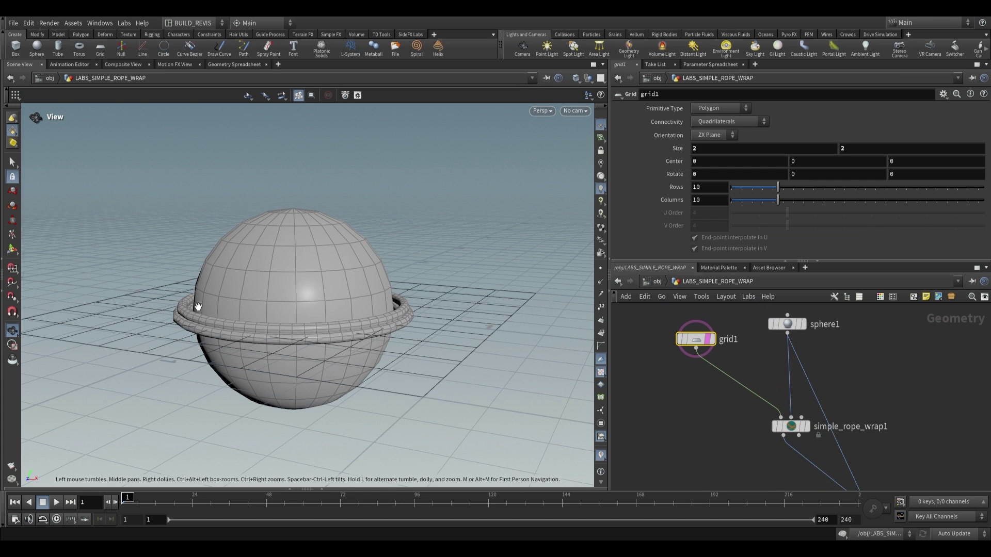
pyautogui.click(12, 249)
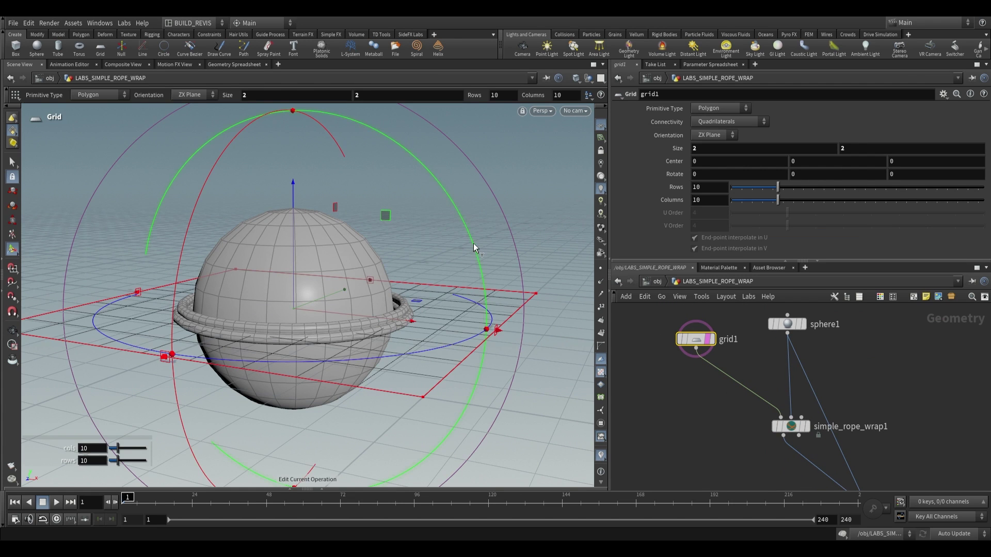
pyautogui.moveTo(473, 243); pyautogui.dragTo(445, 343)
# - Duplicate the grid and feed both grids through a new Merge node into the rope wrap's first input
pyautogui.moveTo(708, 404); pyautogui.dragTo(745, 449, button='middle')
pyautogui.moveTo(727, 382); pyautogui.dragTo(645, 361)
pyautogui.press('Tab')
pyautogui.write('merge')
pyautogui.click(829, 308)
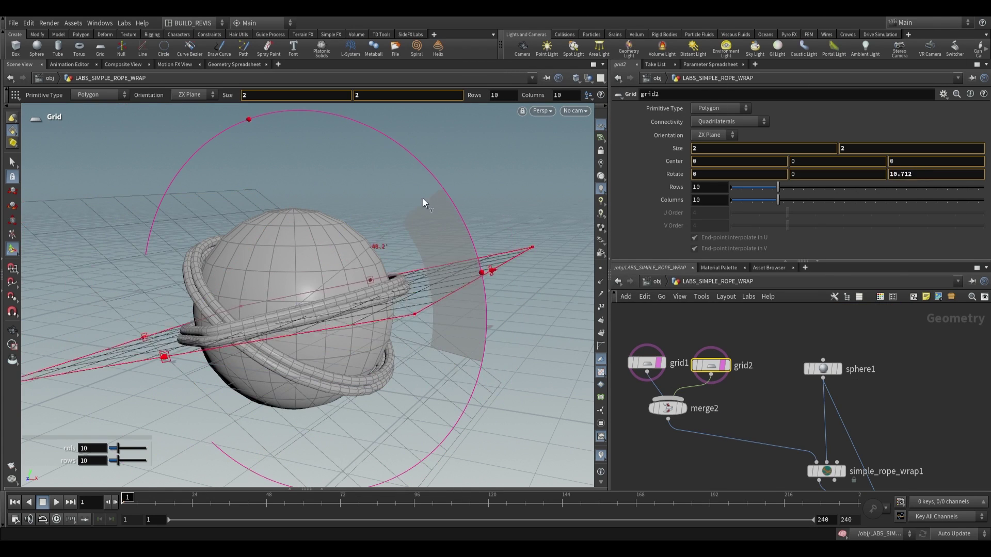
# - Tilt the second grid to about 24 degrees around Z so its rope crosses the first one
pyautogui.moveTo(422, 198); pyautogui.dragTo(307, 330)
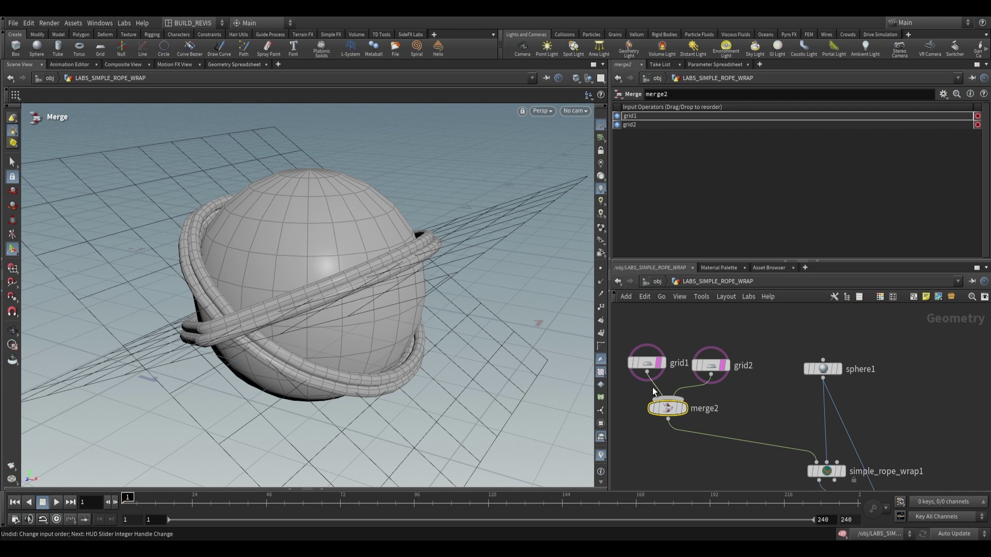
pyautogui.click(618, 127)
pyautogui.keyDown('alt'); pyautogui.moveTo(250, 212); pyautogui.dragTo(208, 237); pyautogui.keyUp('alt')
# - Set the rope wrap node's curve Resolution to 0.02
pyautogui.click(771, 387)
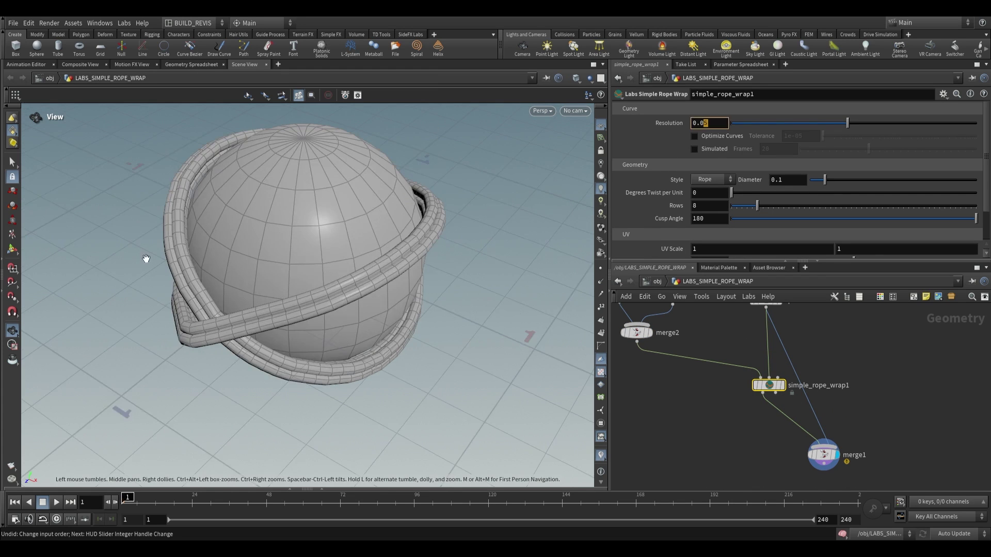
pyautogui.keyDown('alt'); pyautogui.moveTo(144, 258); pyautogui.dragTo(185, 255); pyautogui.keyUp('alt')
pyautogui.click(714, 124)
pyautogui.write('2')
pyautogui.press('Return')
# - Compare the rope mesh with Optimize Curves enabled and disabled
pyautogui.moveTo(277, 265); pyautogui.dragTo(402, 289)
pyautogui.click(701, 137)
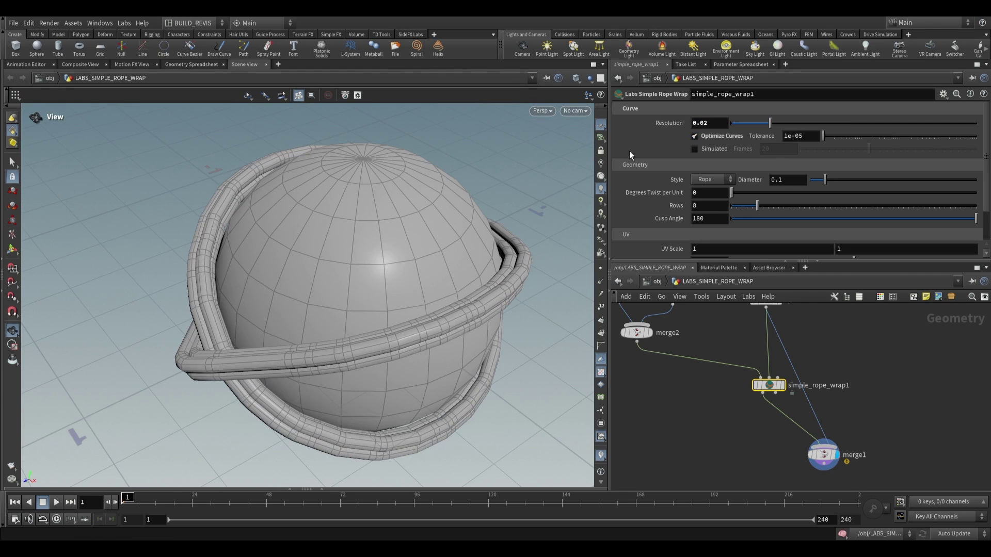
pyautogui.moveTo(503, 195); pyautogui.dragTo(317, 310)
pyautogui.moveTo(316, 310); pyautogui.dragTo(364, 287, button='middle')
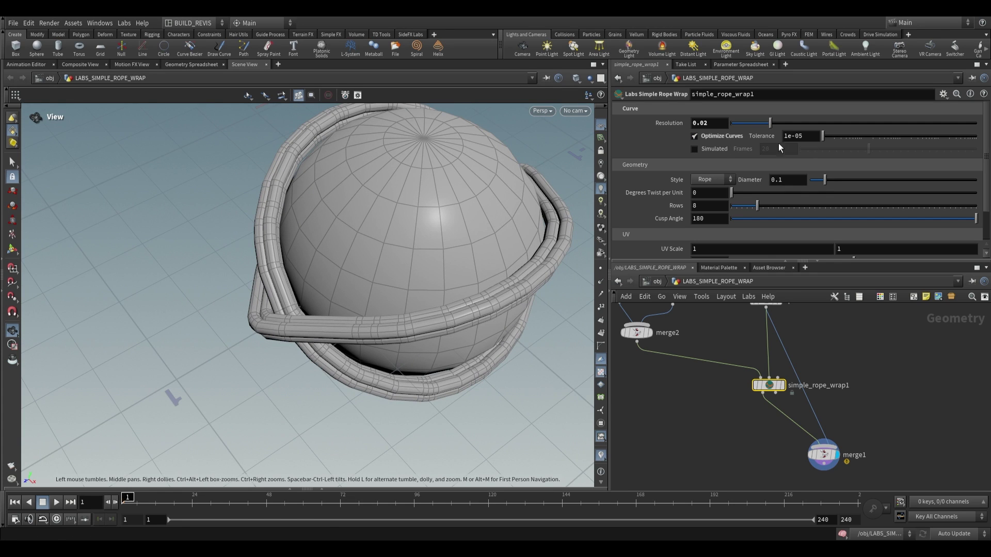
pyautogui.moveTo(341, 295); pyautogui.dragTo(340, 322)
pyautogui.scroll(2, 305, 314)
pyautogui.click(696, 137)
pyautogui.moveTo(340, 321); pyautogui.dragTo(292, 319, button='middle')
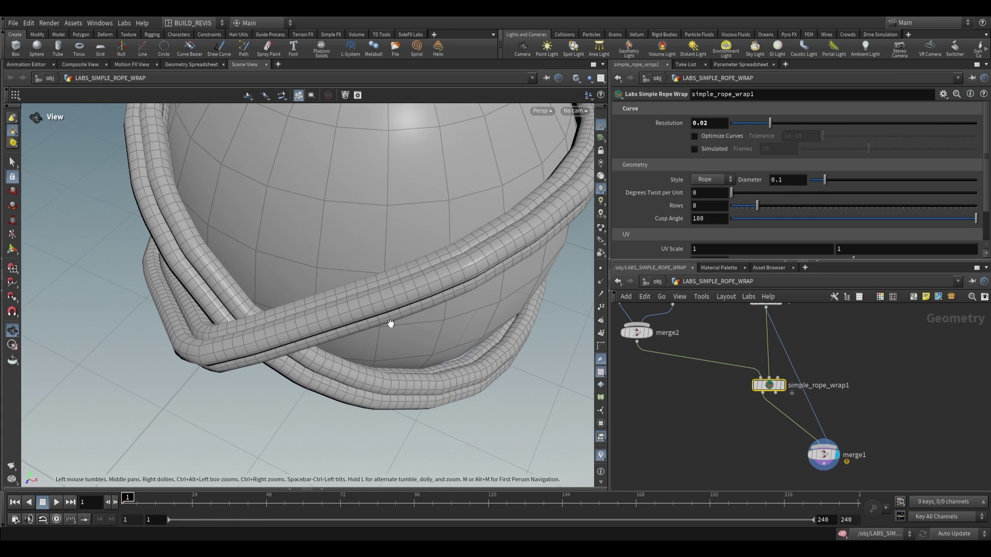
# - Re-enable Optimize Curves and try a higher Tolerance on the rope mesh
pyautogui.click(694, 136)
pyautogui.scroll(8, 469, 258)
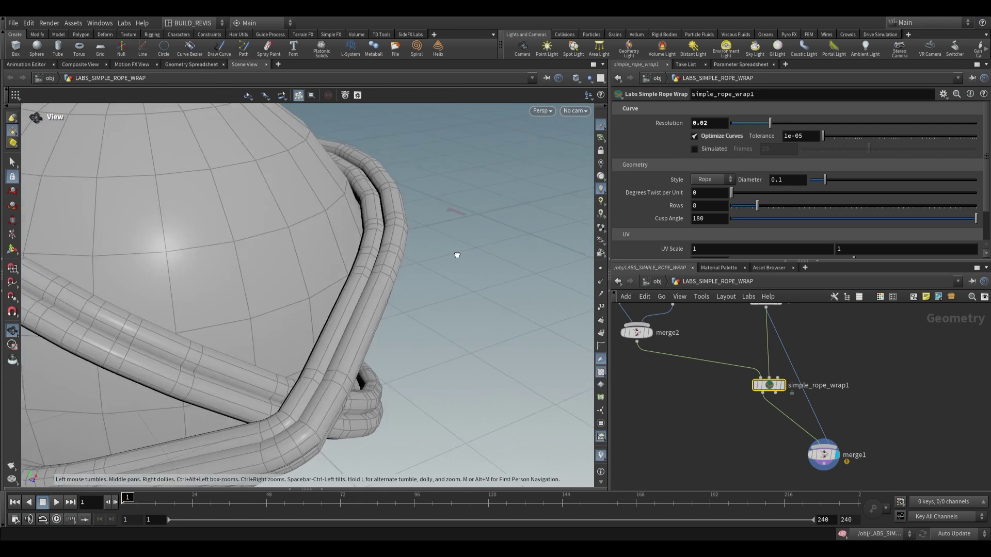
pyautogui.moveTo(426, 275); pyautogui.dragTo(416, 283)
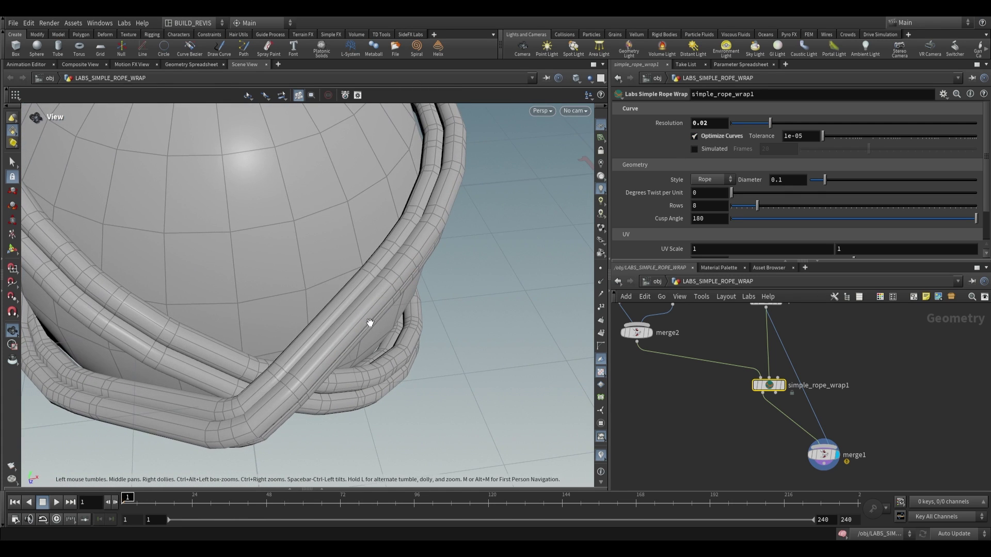
pyautogui.moveTo(309, 340); pyautogui.dragTo(335, 317)
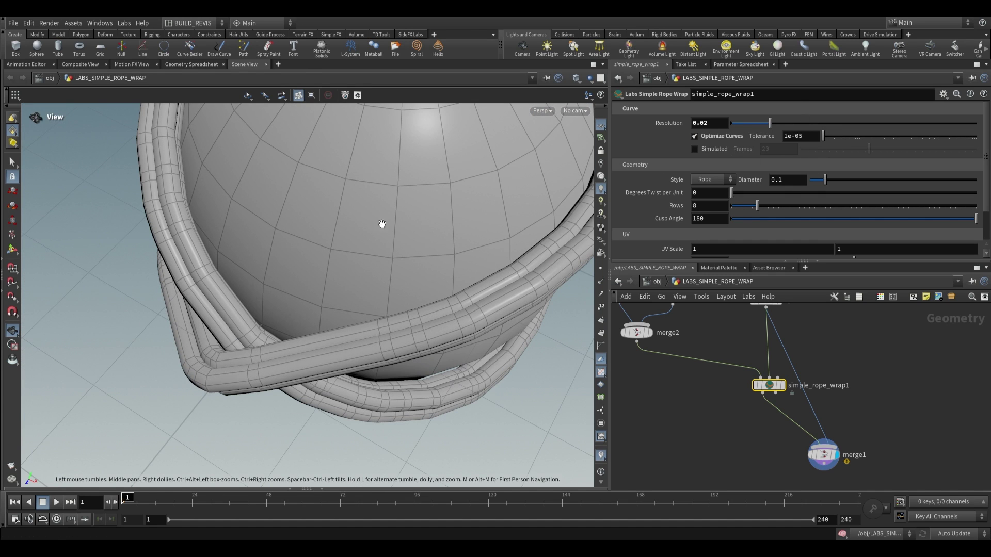
pyautogui.moveTo(822, 146); pyautogui.dragTo(943, 137)
pyautogui.moveTo(473, 222); pyautogui.dragTo(409, 290)
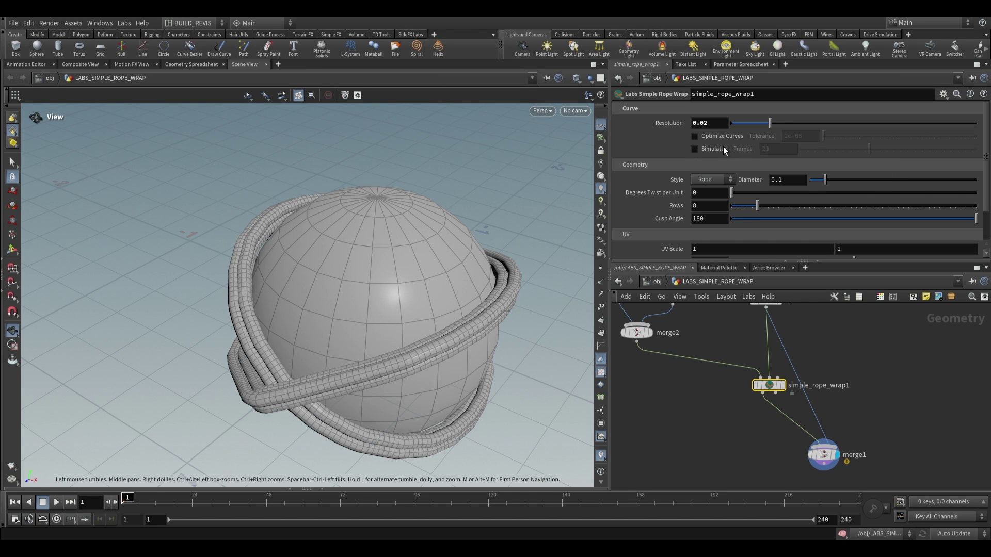
# - Enable the Simulated option on the rope wrap node and expand its Simulation Settings
pyautogui.click(695, 149)
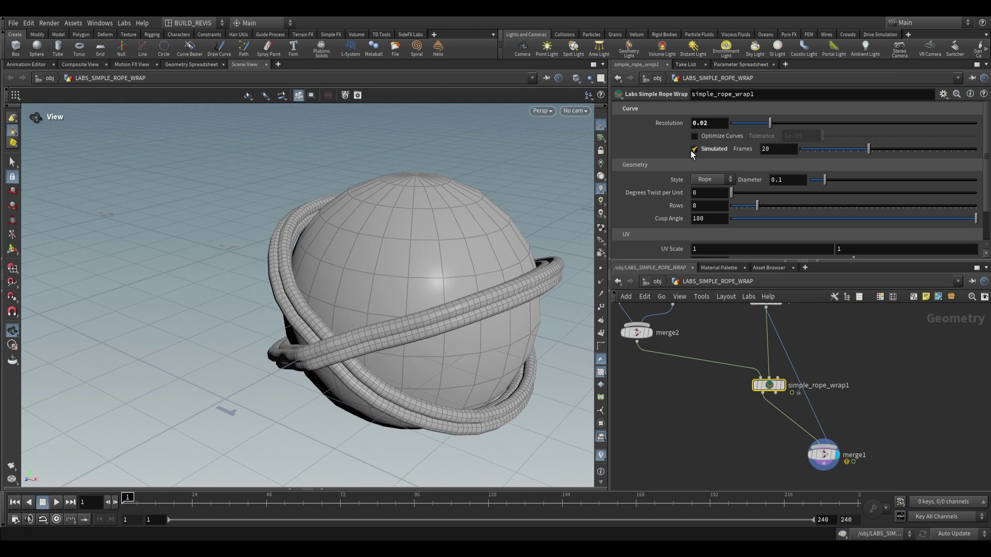
pyautogui.moveTo(412, 269); pyautogui.dragTo(426, 229)
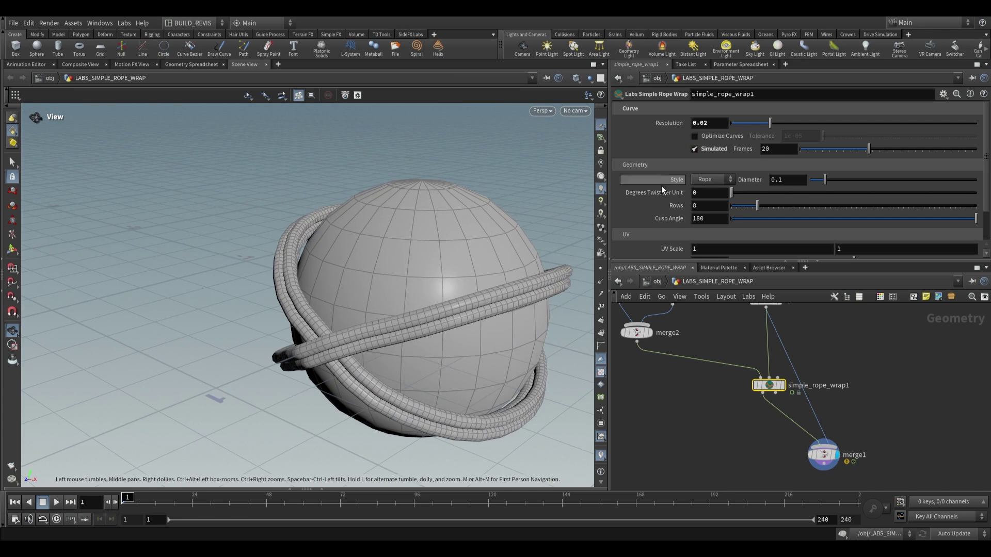
pyautogui.scroll(-3, 663, 189)
pyautogui.click(634, 251)
pyautogui.scroll(-4, 622, 215)
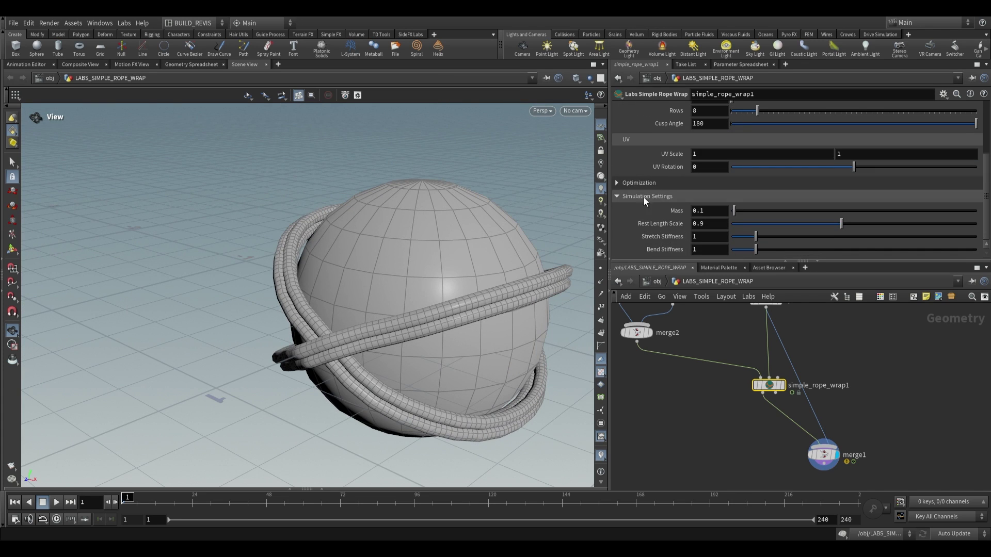
pyautogui.moveTo(560, 242); pyautogui.dragTo(556, 268)
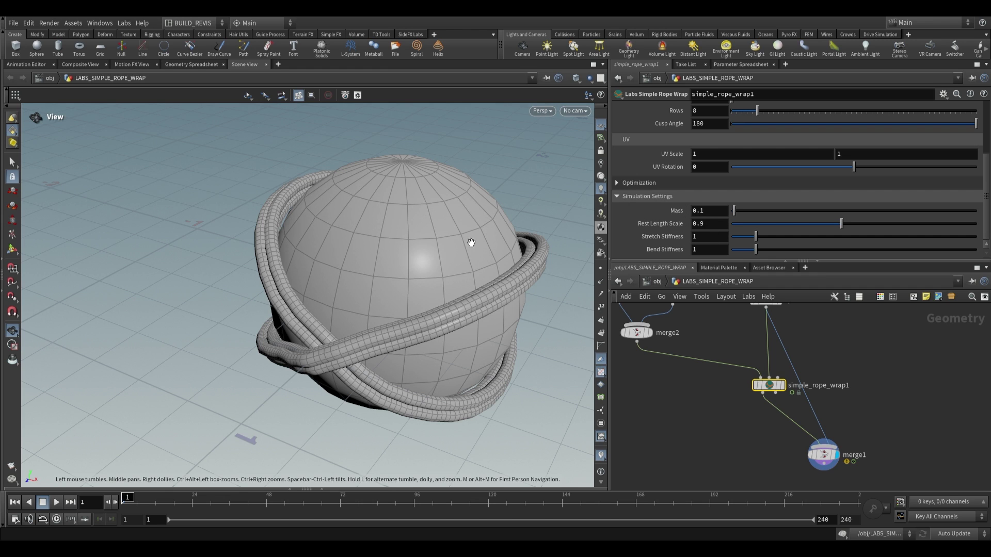
# - Try a Rest Length Scale of 1.1 for the simulated ropes and inspect them around the sphere
pyautogui.moveTo(467, 250); pyautogui.dragTo(486, 156)
pyautogui.moveTo(369, 149); pyautogui.dragTo(478, 243)
pyautogui.click(695, 224)
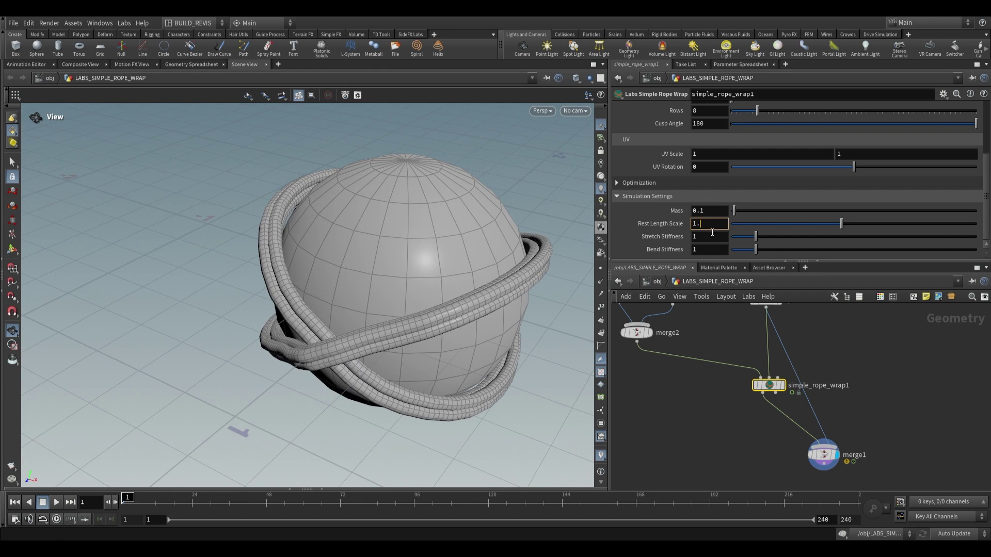
pyautogui.scroll(-3, 422, 295)
pyautogui.moveTo(423, 294); pyautogui.dragTo(389, 210, button='middle')
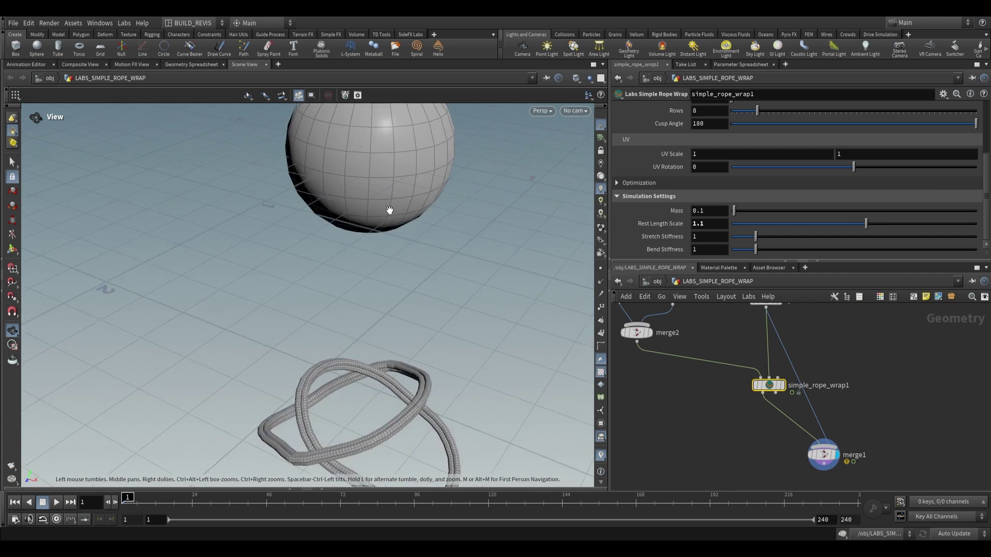
pyautogui.moveTo(389, 210); pyautogui.dragTo(391, 152)
pyautogui.moveTo(399, 362); pyautogui.dragTo(425, 218)
pyautogui.doubleClick(719, 210)
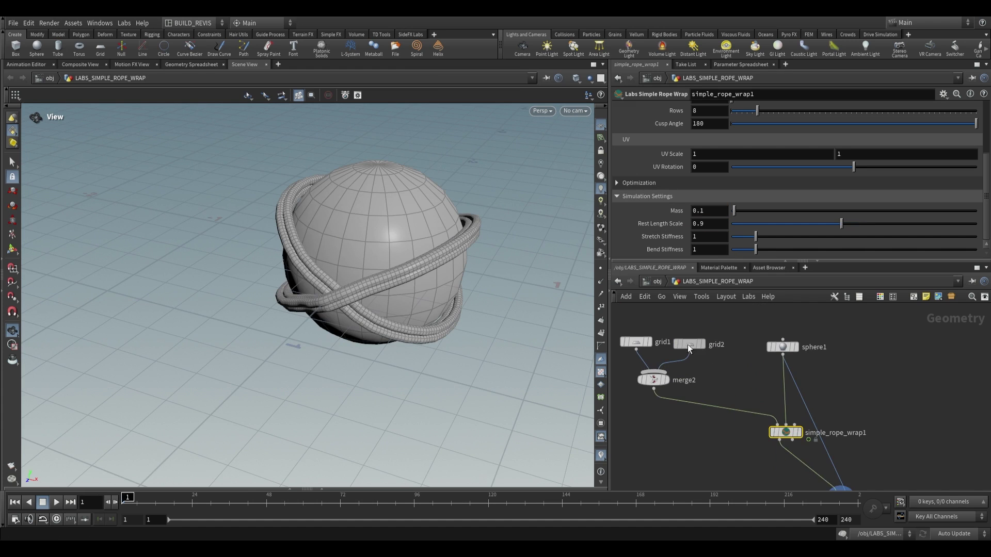
# - Rotate the second grid to about 90 degrees around Z so its rope passes over the sphere's top
pyautogui.click(688, 344)
pyautogui.press('Return')
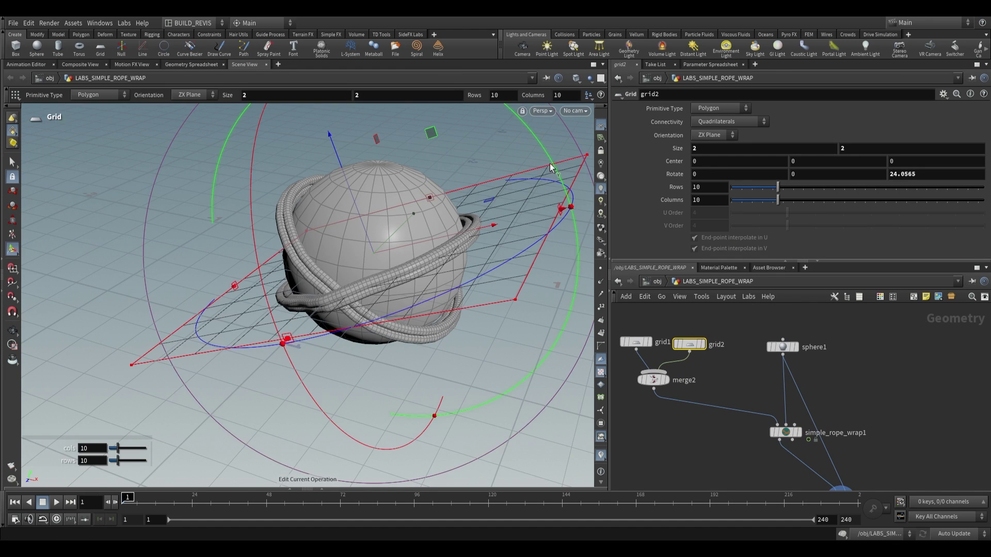
pyautogui.moveTo(552, 164); pyautogui.dragTo(383, 82)
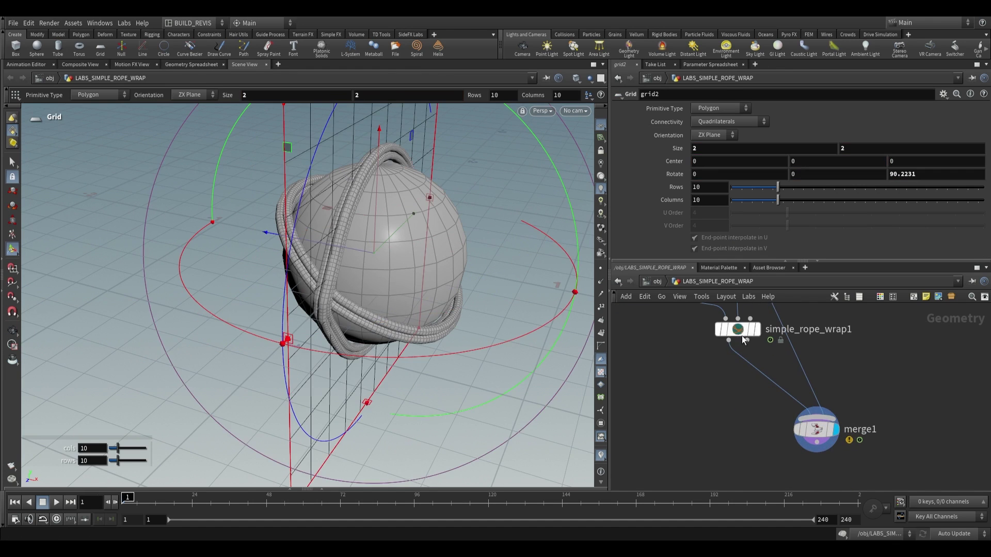
# - Set the rope wrap's Rest Length Scale to 1.2 and inspect the simulated ropes from another angle
pyautogui.click(743, 339)
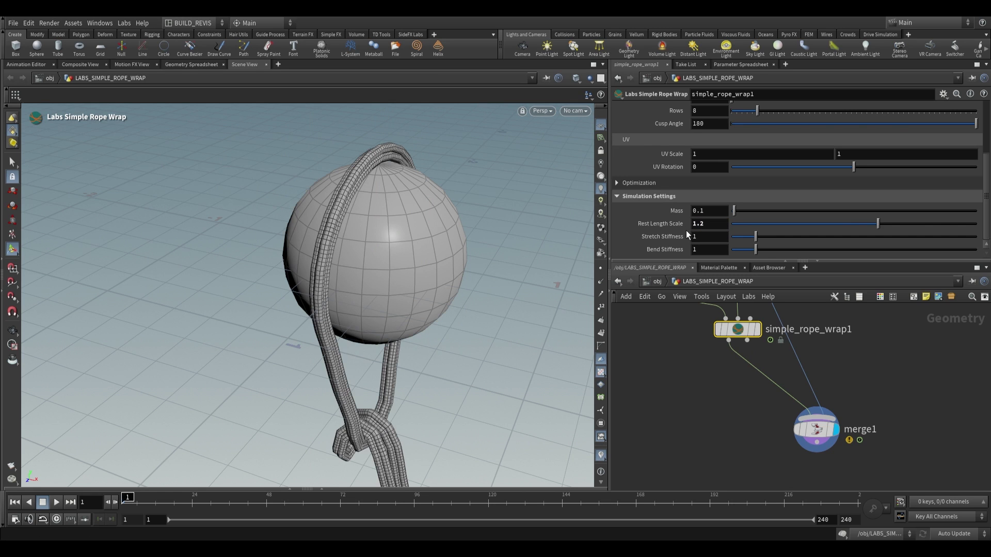
pyautogui.click(15, 332)
pyautogui.moveTo(480, 369); pyautogui.dragTo(440, 370, button='right')
pyautogui.moveTo(440, 370); pyautogui.dragTo(371, 244, button='middle')
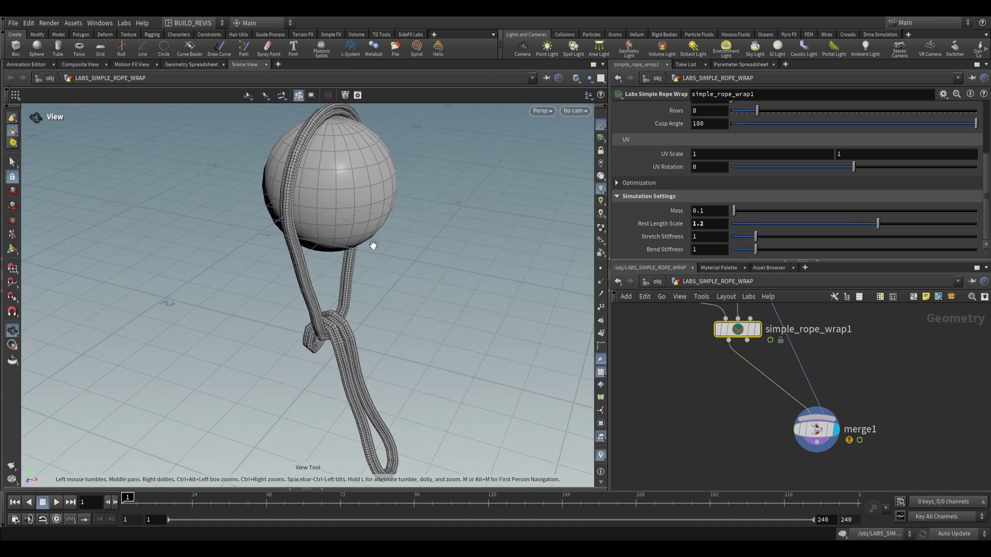
pyautogui.moveTo(371, 245); pyautogui.dragTo(520, 199)
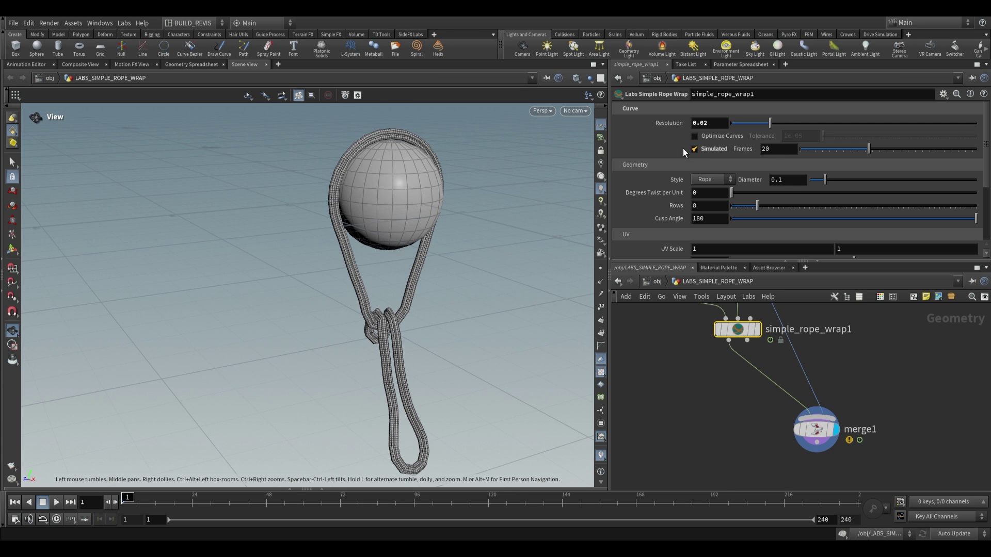
# - Turn off the Simulated option on the rope wrap node and review its geometry Style options
pyautogui.click(694, 148)
pyautogui.moveTo(330, 211); pyautogui.dragTo(351, 233)
pyautogui.click(705, 178)
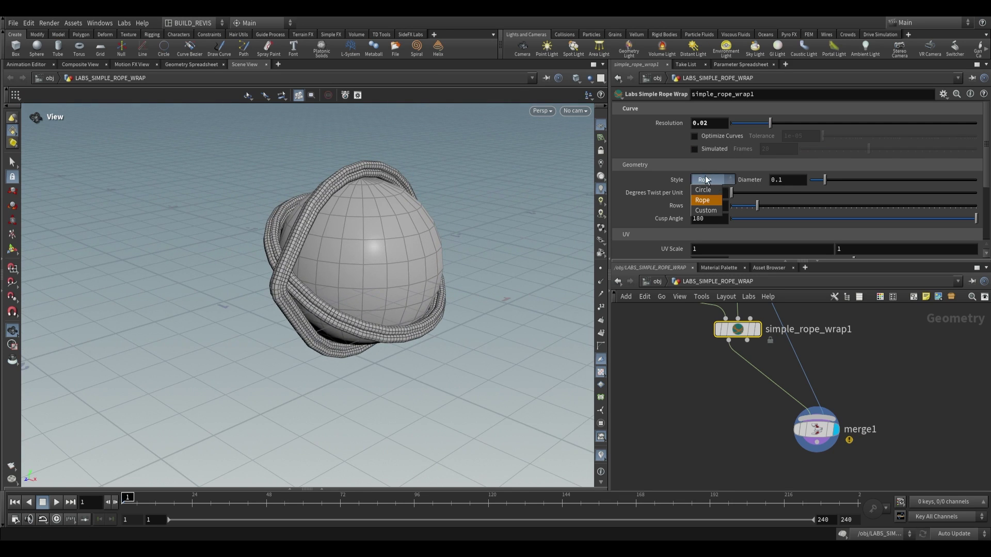
pyautogui.moveTo(454, 225); pyautogui.dragTo(541, 196)
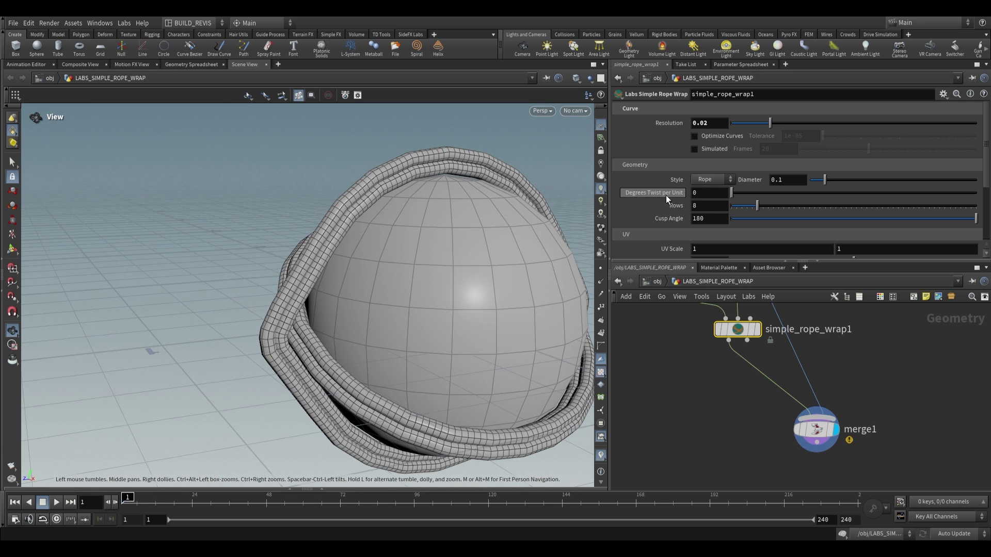
# - Set the rope wrap's Degrees Twist per Unit to 1000 and inspect the twisted ropes around the sphere
pyautogui.moveTo(732, 193); pyautogui.dragTo(982, 196)
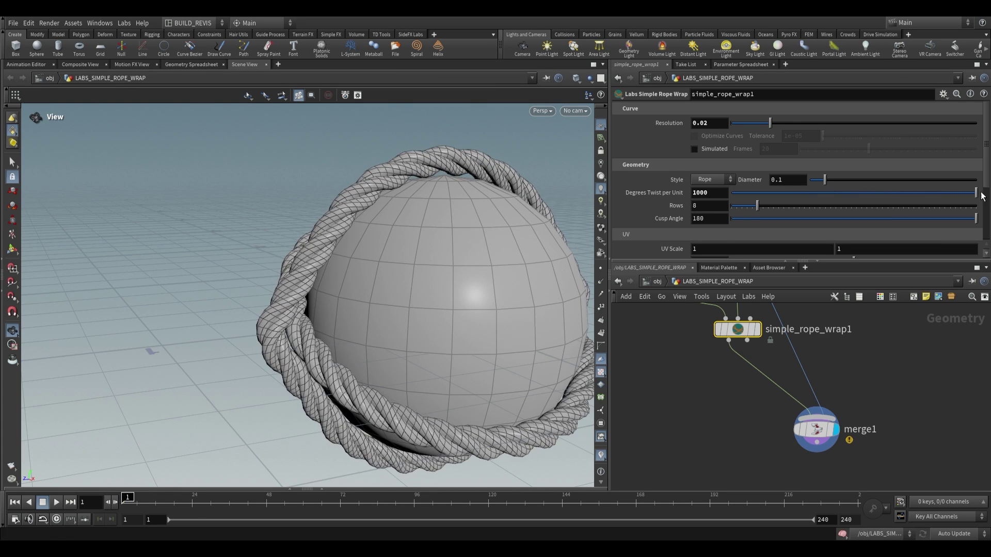
pyautogui.click(820, 429)
pyautogui.moveTo(303, 319)
pyautogui.mouseDown()
pyautogui.moveTo(473, 276)
pyautogui.moveTo(309, 315)
pyautogui.mouseUp()
pyautogui.click(743, 326)
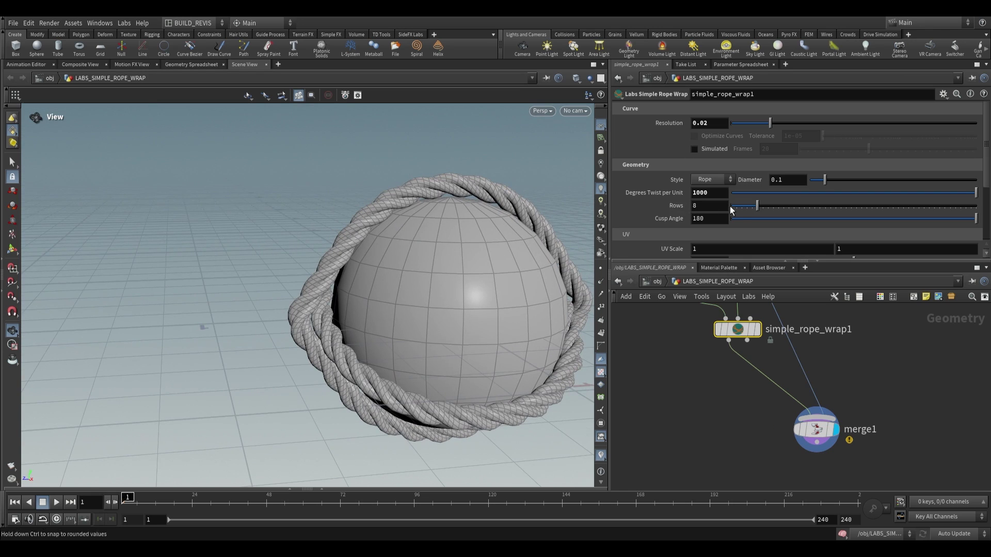
# - Reduce the rope Diameter to 0.041 and keep the geometry Style on Rope
pyautogui.moveTo(768, 215); pyautogui.dragTo(814, 180)
pyautogui.hotkey('ctrl', 'z')
pyautogui.scroll(-1, 715, 178)
pyautogui.click(712, 168)
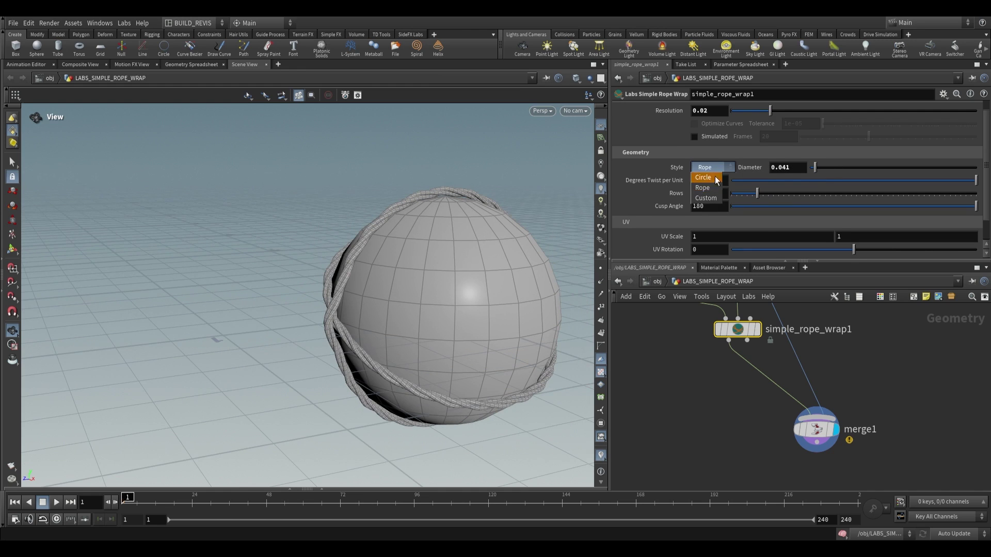
pyautogui.click(712, 188)
pyautogui.scroll(-2, 713, 209)
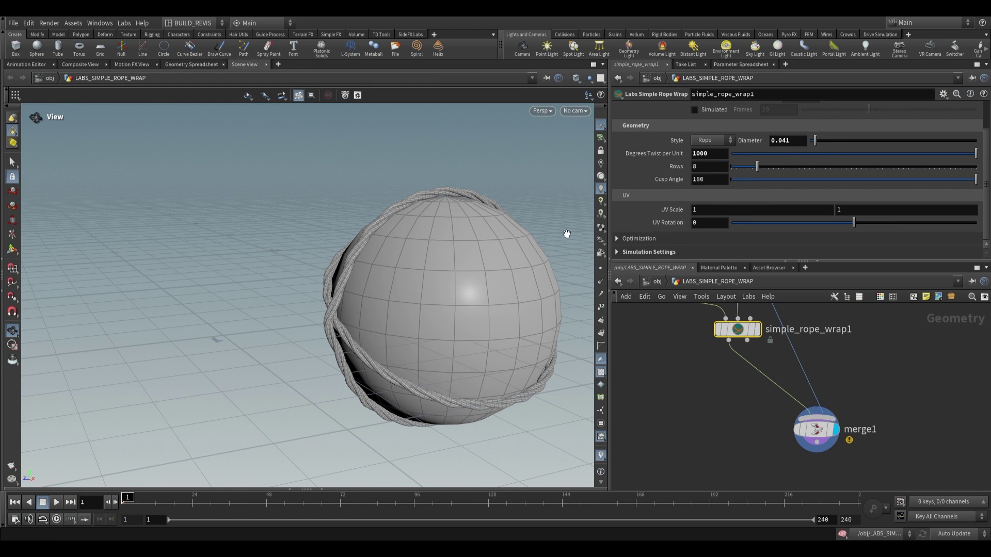
# - Examine the rope's checker texture up close and set the UV Scale to 0.23 in both directions
pyautogui.moveTo(487, 242); pyautogui.dragTo(589, 314)
pyautogui.scroll(10, 372, 287)
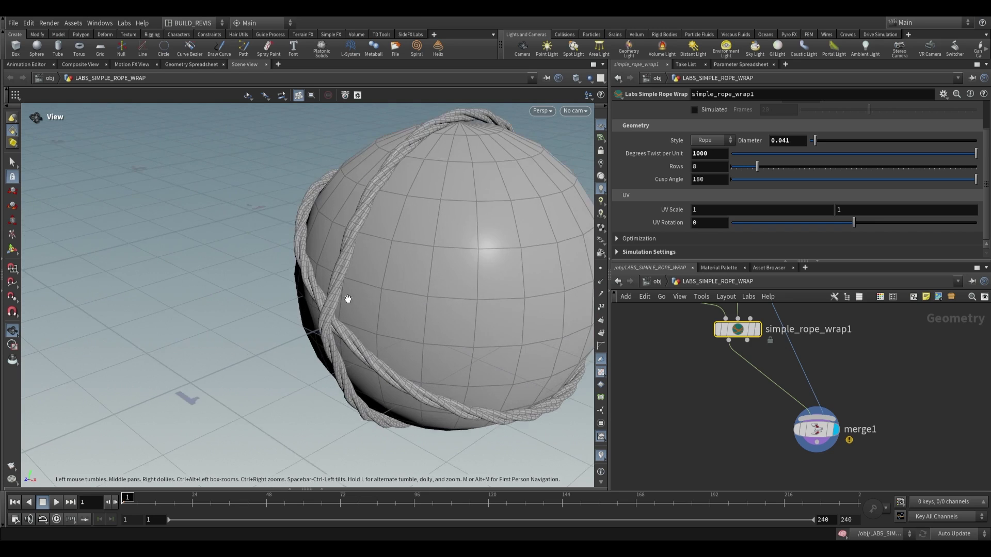
pyautogui.moveTo(320, 253); pyautogui.dragTo(367, 232)
pyautogui.scroll(5, 330, 243)
pyautogui.scroll(-3, 330, 243)
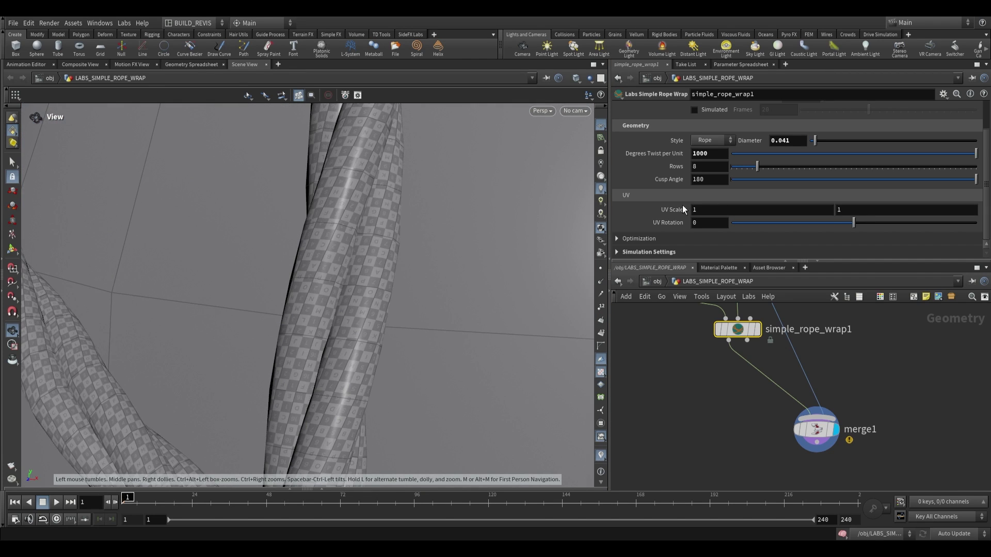
pyautogui.moveTo(682, 215); pyautogui.dragTo(511, 296, button='middle')
pyautogui.scroll(-5, 418, 274)
pyautogui.moveTo(418, 274)
pyautogui.mouseDown()
pyautogui.moveTo(425, 280)
pyautogui.moveTo(384, 243)
pyautogui.moveTo(434, 268)
pyautogui.mouseUp()
# - Enable Optimize Surface in the rope wrap's Optimization settings and lower the Percent To Keep
pyautogui.click(638, 238)
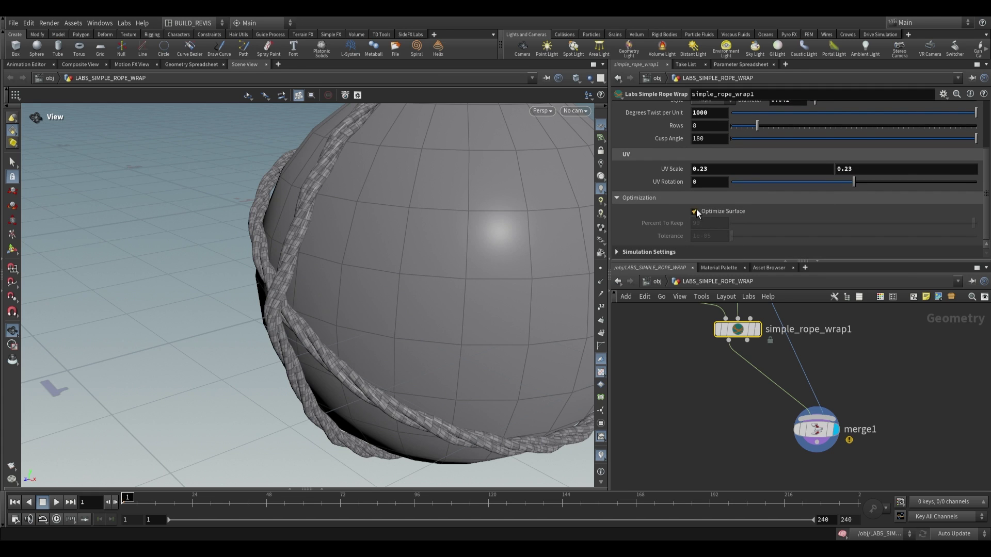
pyautogui.click(695, 211)
pyautogui.moveTo(287, 236); pyautogui.dragTo(269, 248)
pyautogui.scroll(5, 277, 251)
pyautogui.moveTo(973, 223); pyautogui.dragTo(801, 223)
pyautogui.scroll(-8, 405, 294)
pyautogui.moveTo(443, 281); pyautogui.dragTo(349, 261)
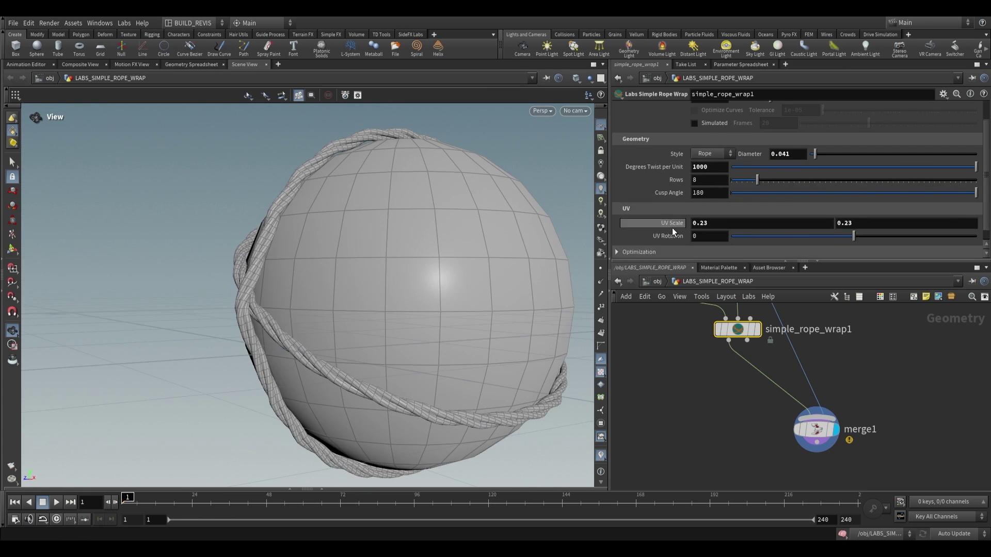
# - Set the rope wrap's geometry Style to Custom, comparing it with Circle on the sphere
pyautogui.scroll(3, 652, 218)
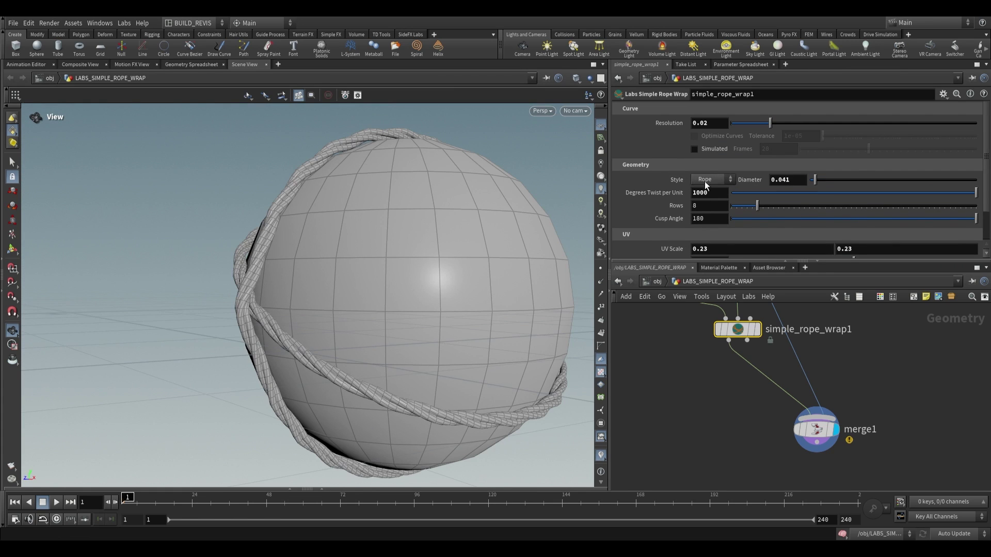
pyautogui.click(705, 181)
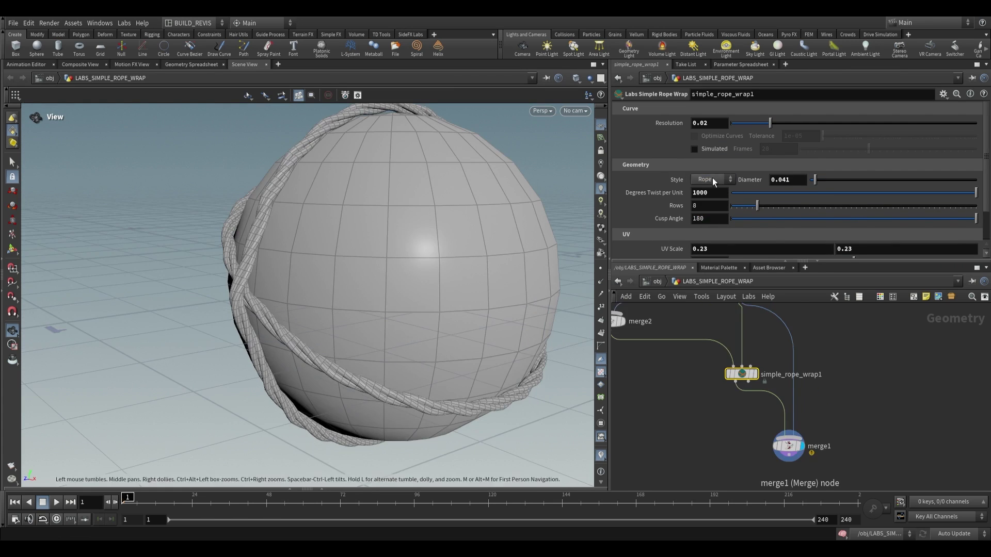
pyautogui.click(713, 178)
pyautogui.click(706, 210)
pyautogui.moveTo(370, 248); pyautogui.dragTo(206, 310)
pyautogui.click(707, 181)
pyautogui.click(707, 188)
pyautogui.click(712, 179)
pyautogui.click(706, 211)
pyautogui.moveTo(369, 283); pyautogui.dragTo(392, 237)
pyautogui.moveTo(813, 361); pyautogui.dragTo(797, 384, button='middle')
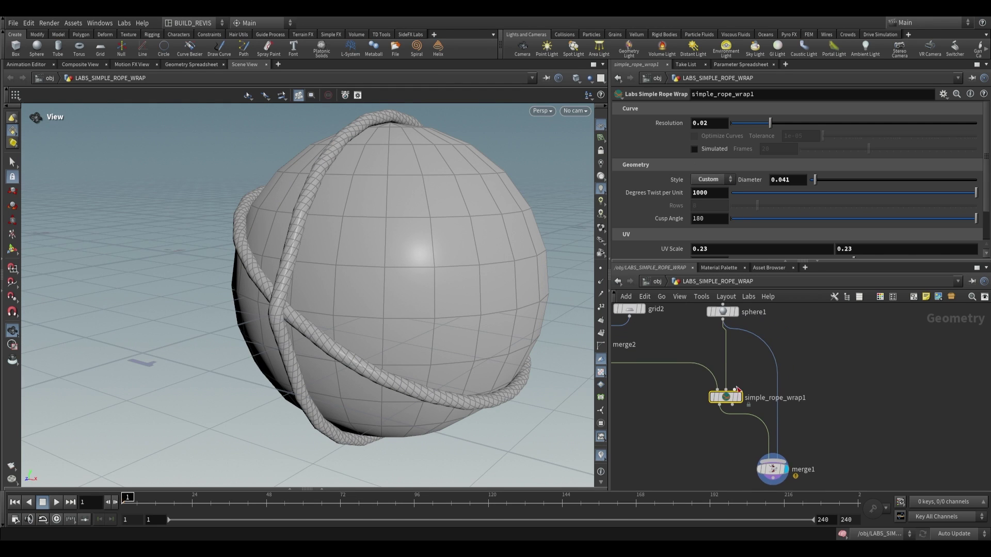
pyautogui.moveTo(319, 227); pyautogui.dragTo(386, 118)
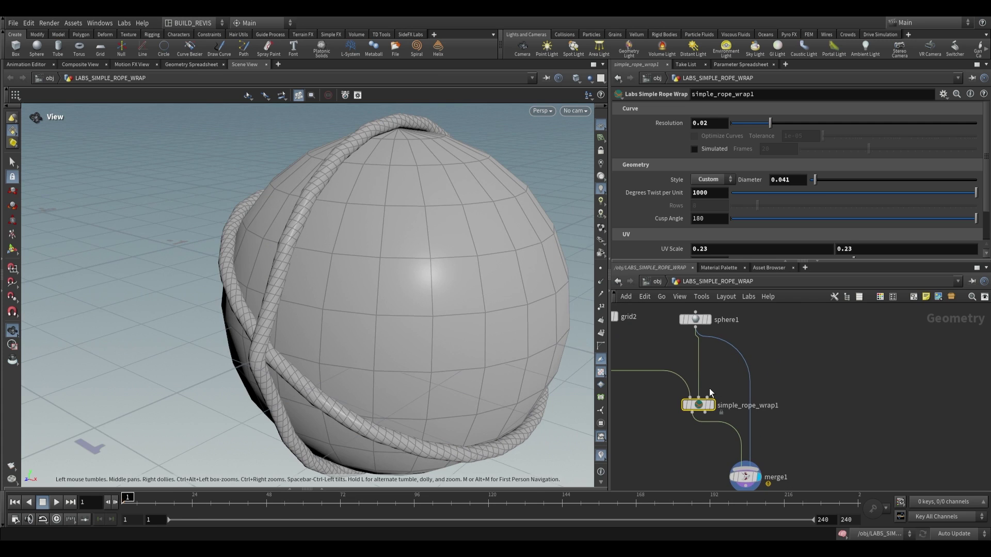
pyautogui.moveTo(320, 340); pyautogui.dragTo(263, 354)
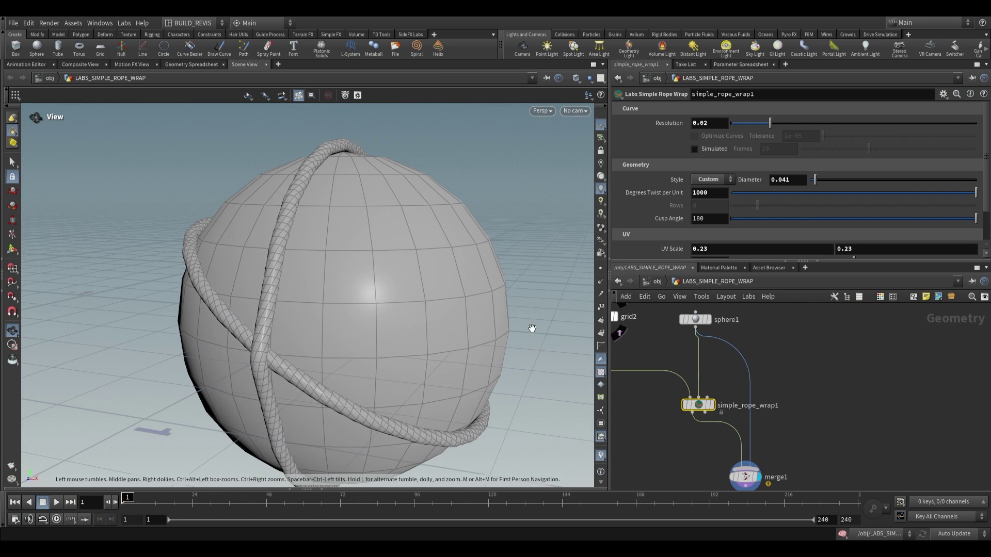
# - Display the rope wrap node's output on its own, without the sphere, and examine its inputs in the network
pyautogui.moveTo(794, 392); pyautogui.dragTo(791, 391, button='middle')
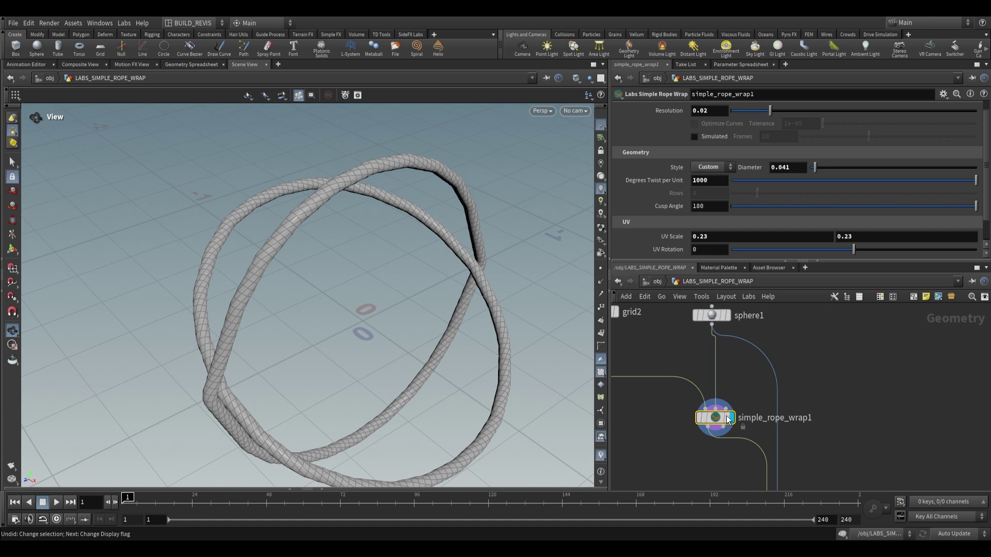
pyautogui.moveTo(724, 419)
pyautogui.scroll(-1, 800, 429)
pyautogui.moveTo(801, 428); pyautogui.dragTo(757, 384, button='middle')
pyautogui.scroll(1, 767, 394)
pyautogui.scroll(1, 750, 384)
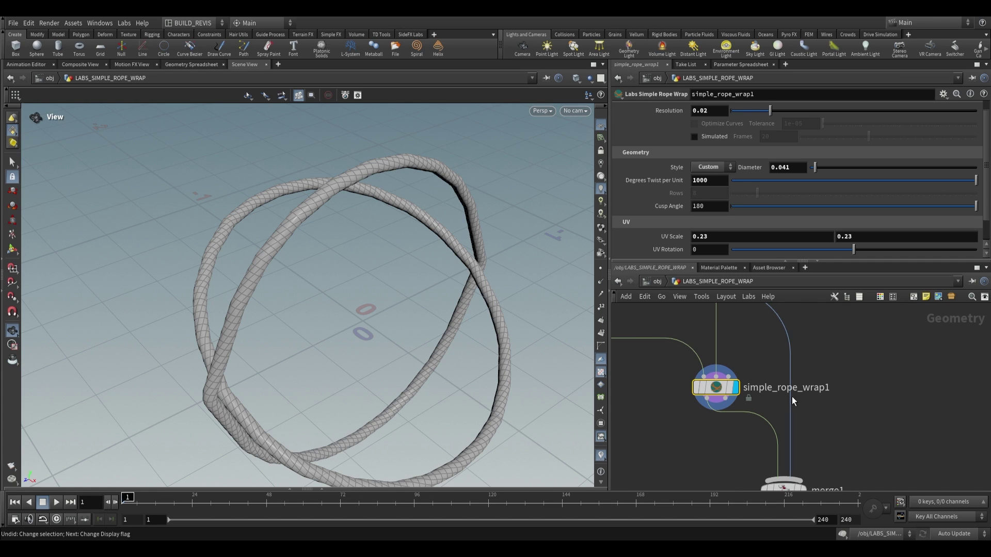
pyautogui.scroll(-1, 682, 390)
pyautogui.moveTo(741, 366); pyautogui.dragTo(745, 382, button='middle')
pyautogui.scroll(1, 733, 392)
pyautogui.moveTo(705, 416); pyautogui.dragTo(707, 431, button='middle')
# - Add a Labs Simple Shapes node beside the rope wrap, set its Shape to Star and display it
pyautogui.press('Tab')
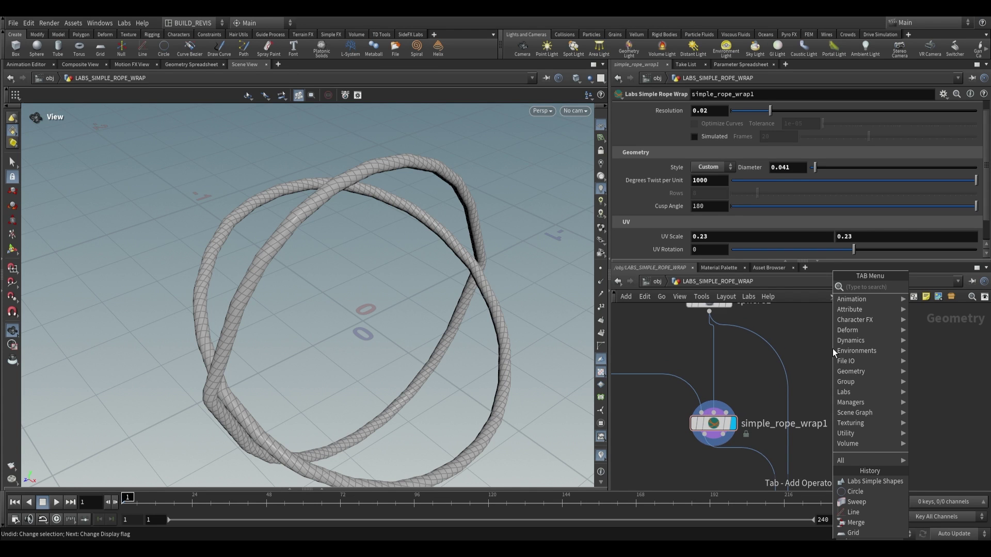
pyautogui.write('simple s')
pyautogui.press('Return')
pyautogui.click(811, 338)
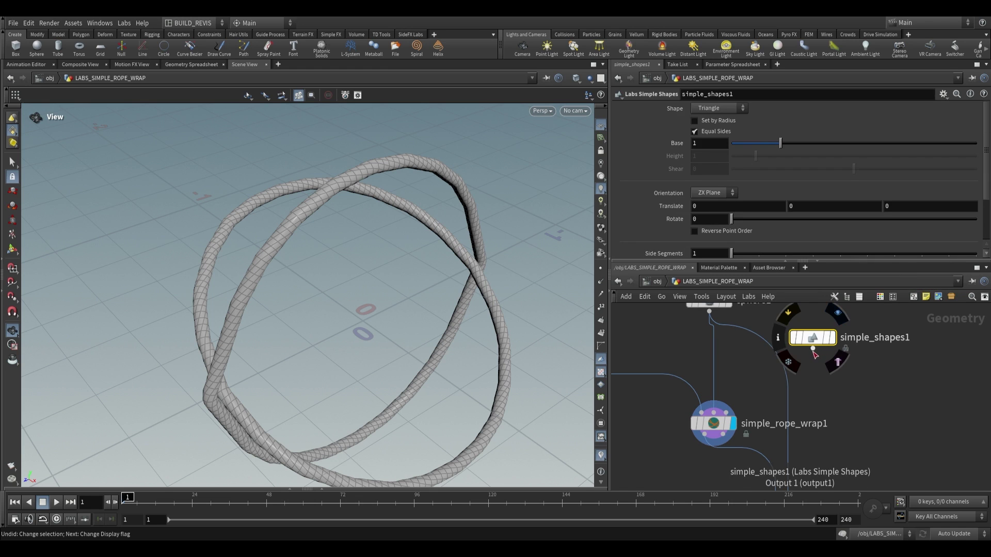
pyautogui.click(831, 338)
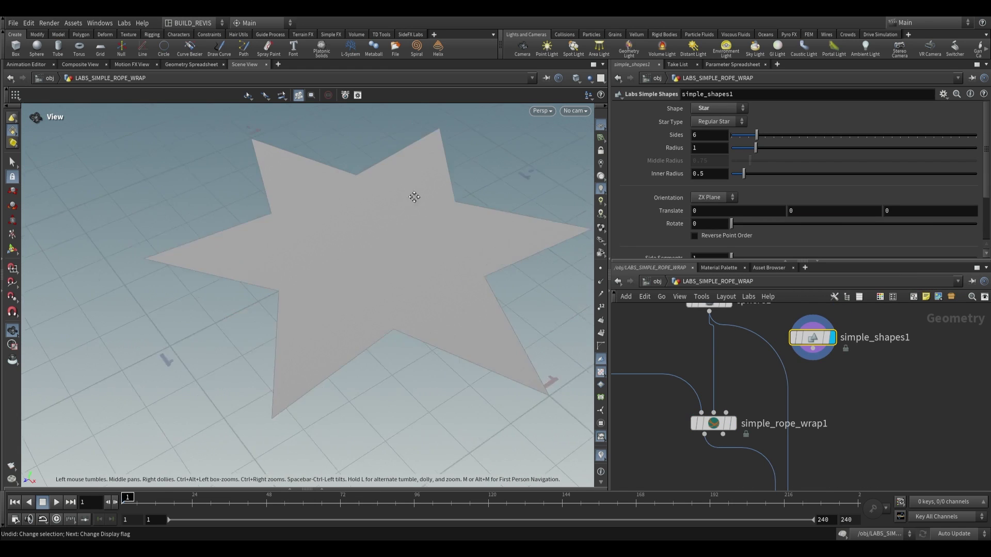
pyautogui.scroll(-3, 414, 196)
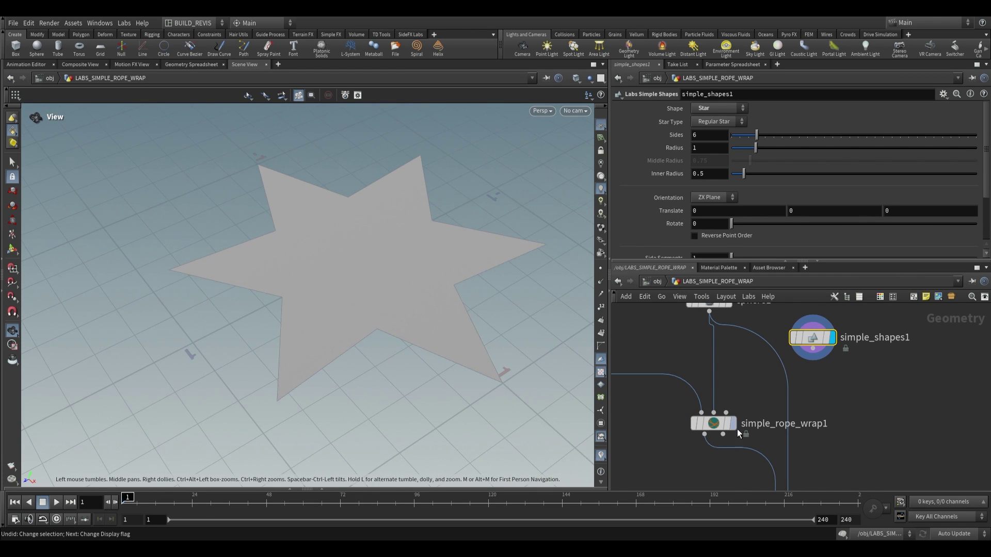
# - Orient the star to the XY Plane, connect it to the rope wrap's third input and display the rope wrap
pyautogui.click(715, 197)
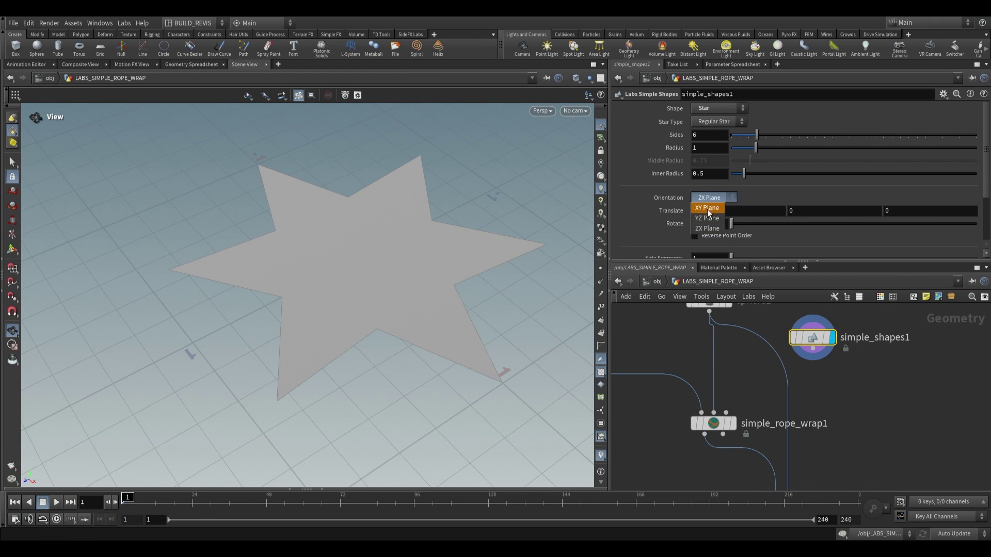
pyautogui.click(710, 207)
pyautogui.moveTo(374, 262); pyautogui.dragTo(387, 255)
pyautogui.click(815, 355)
pyautogui.click(727, 422)
pyautogui.click(739, 431)
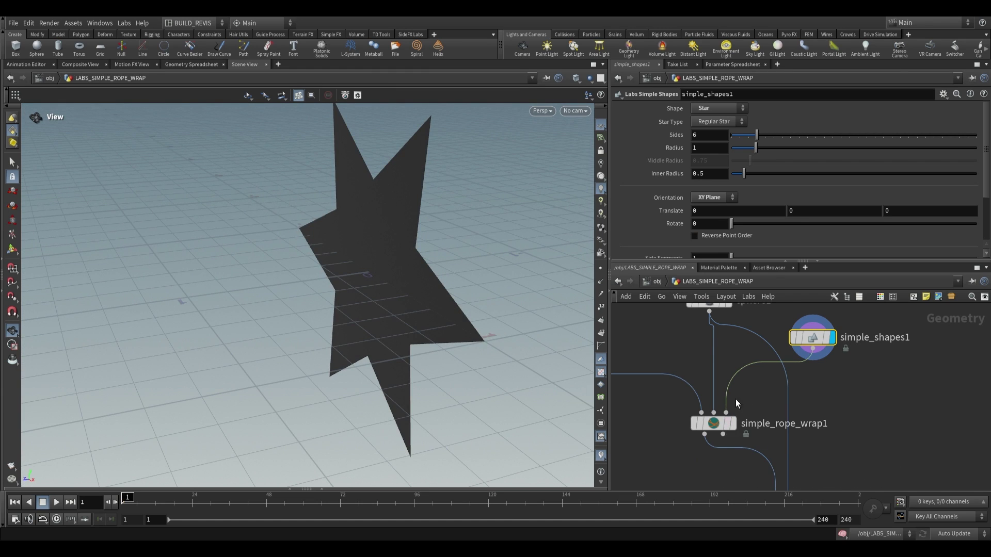
pyautogui.click(732, 423)
pyautogui.click(707, 423)
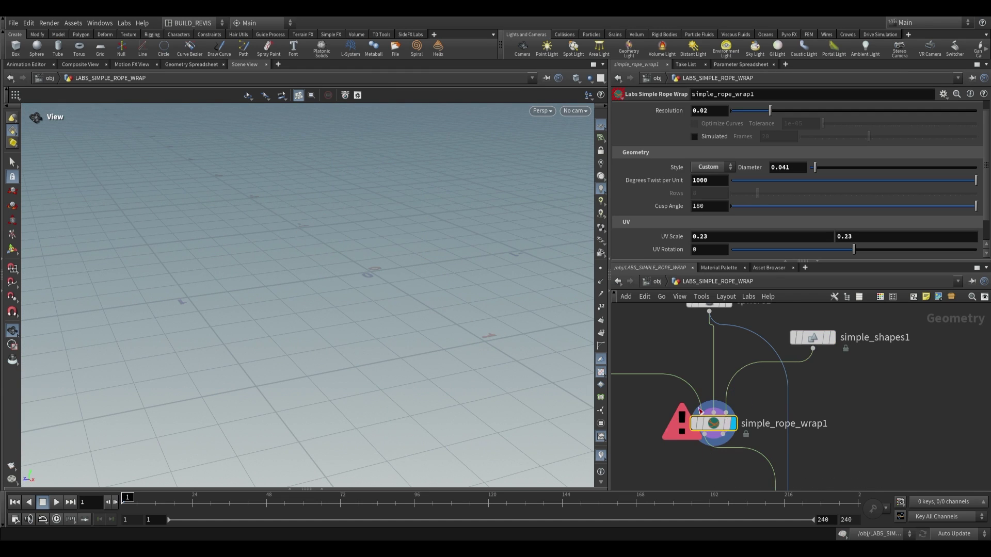
# - Allow editing of the rope wrap node's contents, go inside it and expand the Sweeping network box
pyautogui.moveTo(749, 440); pyautogui.dragTo(772, 415, button='middle')
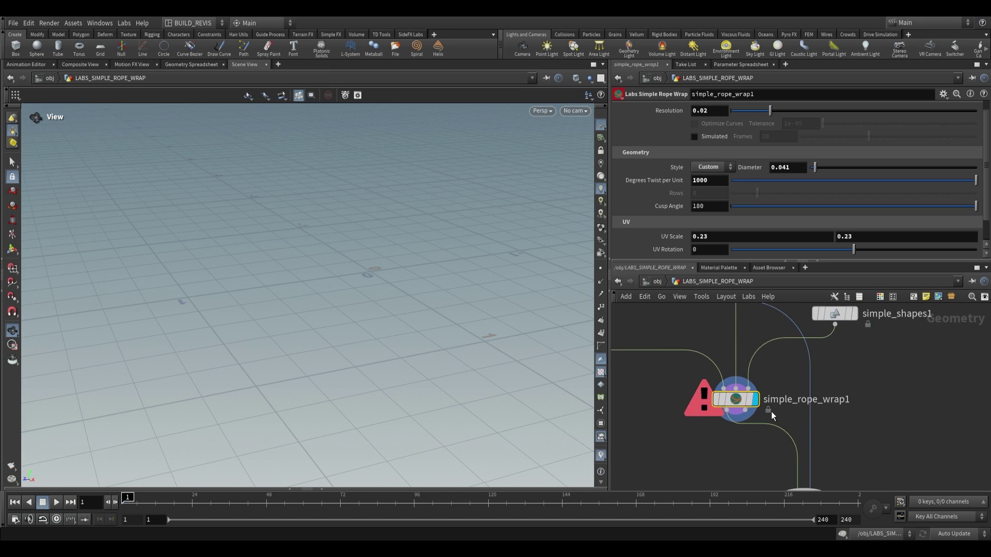
pyautogui.rightClick(743, 381)
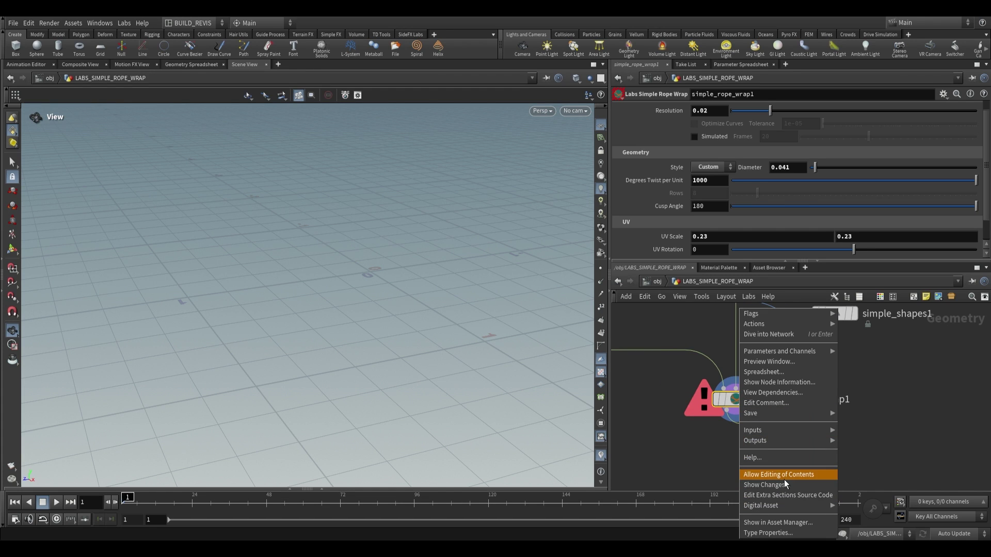
pyautogui.click(785, 474)
pyautogui.doubleClick(733, 400)
pyautogui.click(665, 332)
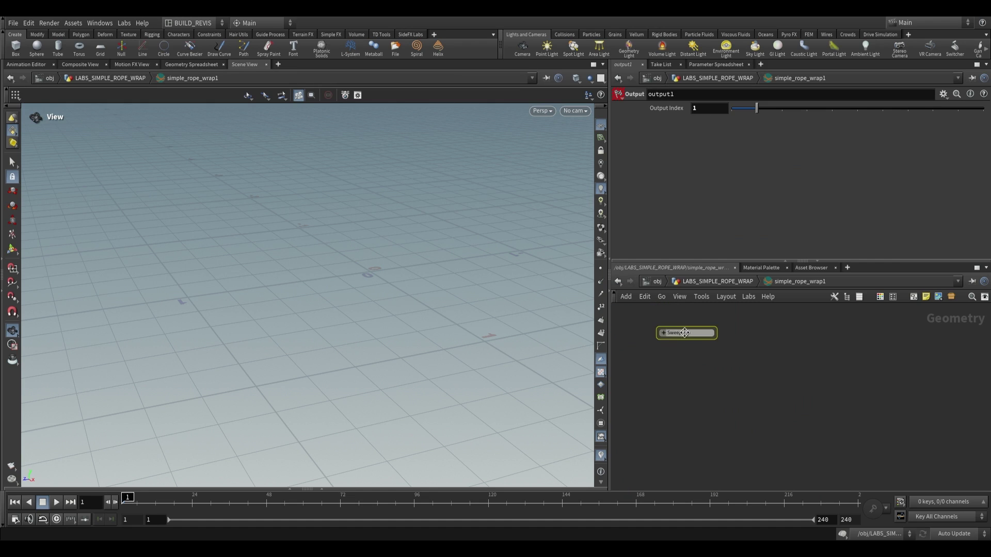
pyautogui.click(664, 334)
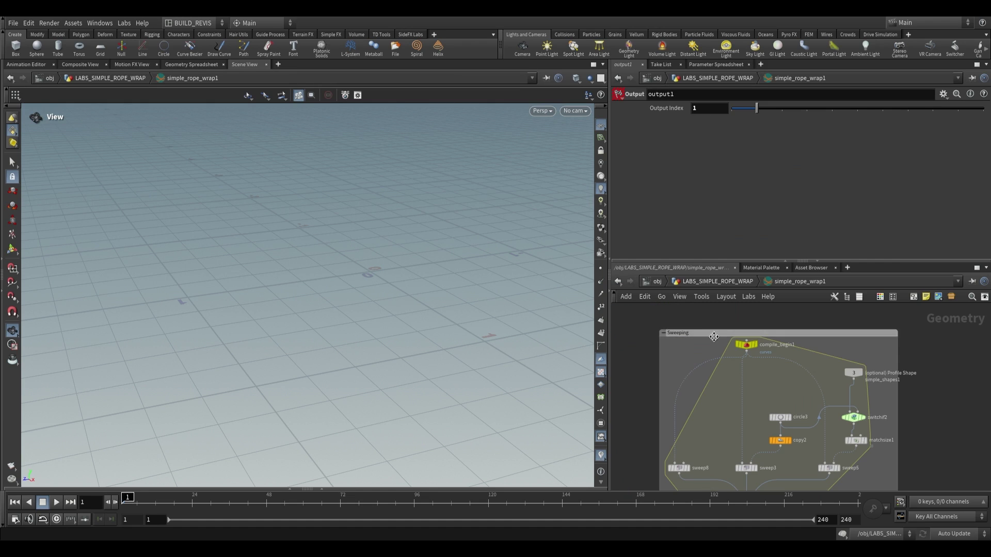
# - Create an additional block begin node for the compile block in the Sweeping network
pyautogui.moveTo(781, 367); pyautogui.dragTo(706, 347, button='middle')
pyautogui.scroll(-3, 739, 347)
pyautogui.scroll(5, 708, 344)
pyautogui.click(735, 408)
pyautogui.scroll(-2, 707, 347)
pyautogui.scroll(2, 757, 380)
pyautogui.moveTo(845, 402); pyautogui.dragTo(841, 396, button='middle')
pyautogui.click(714, 147)
pyautogui.click(787, 372)
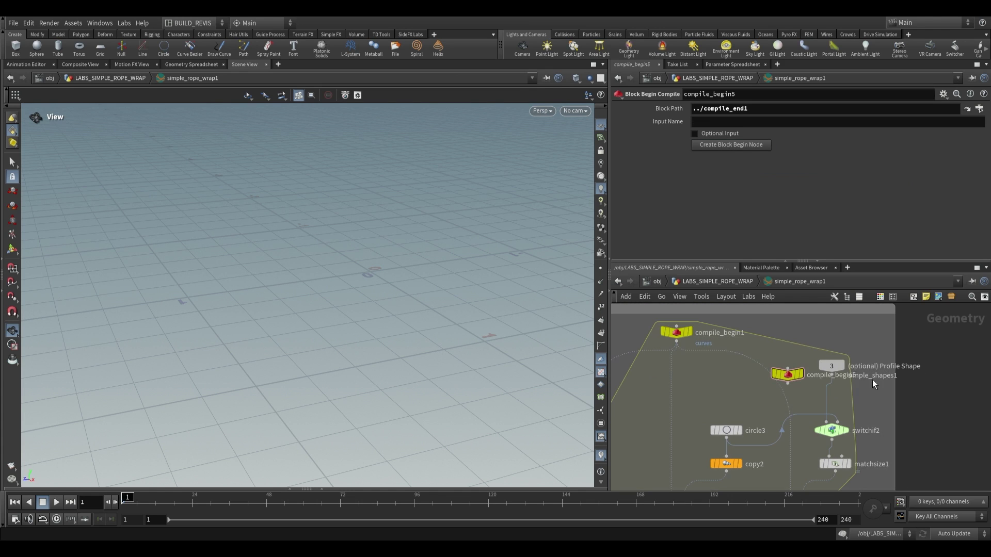
# - Insert the new block begin node between the optional Profile Shape input and switchif2
pyautogui.moveTo(835, 367); pyautogui.dragTo(848, 345)
pyautogui.moveTo(796, 375); pyautogui.dragTo(842, 378)
pyautogui.scroll(-1, 877, 397)
pyautogui.moveTo(880, 399); pyautogui.dragTo(864, 364, button='middle')
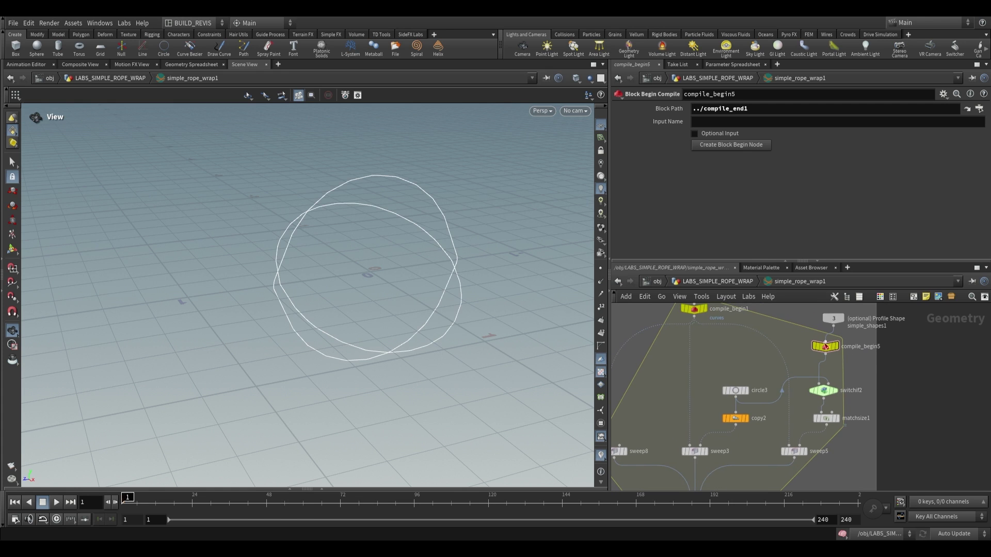
# - Return to the LABS_SIMPLE_ROPE_WRAP network and inspect the ropes swept with the star profile
pyautogui.click(717, 281)
pyautogui.moveTo(428, 268); pyautogui.dragTo(288, 248)
pyautogui.press('Delete')
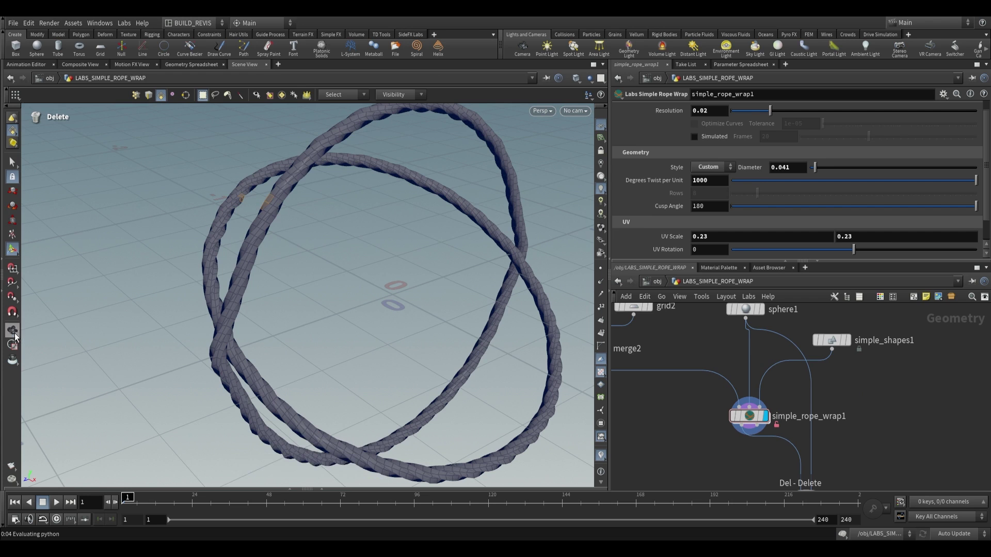
pyautogui.click(12, 330)
pyautogui.moveTo(310, 305); pyautogui.dragTo(371, 294)
# - Insert a Reverse node between the star shape and the rope wrap's profile input
pyautogui.press('Tab')
pyautogui.write('reve')
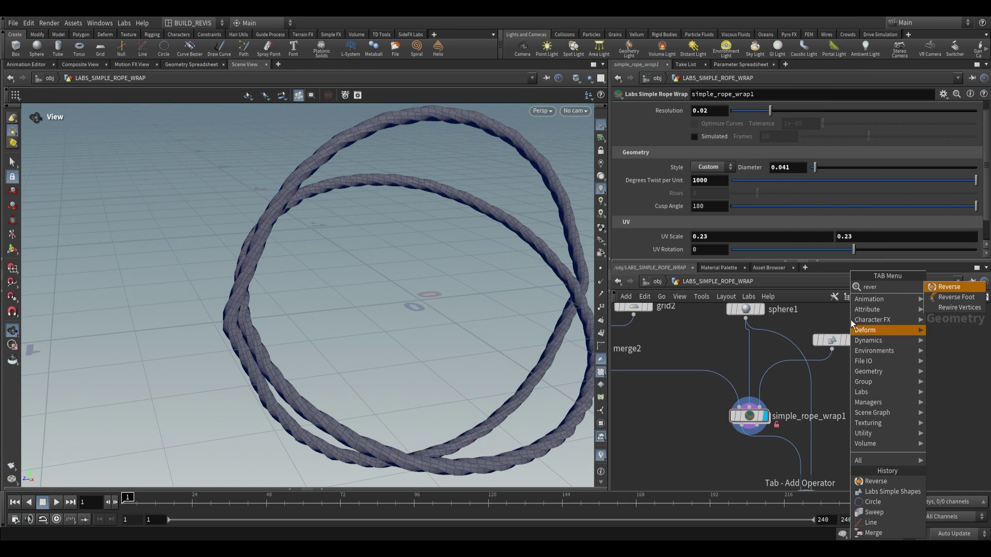
pyautogui.click(935, 290)
pyautogui.click(786, 382)
# - Insert a Normal node between the rope wrap and merge1, and display its result
pyautogui.press('Tab')
pyautogui.write('normal')
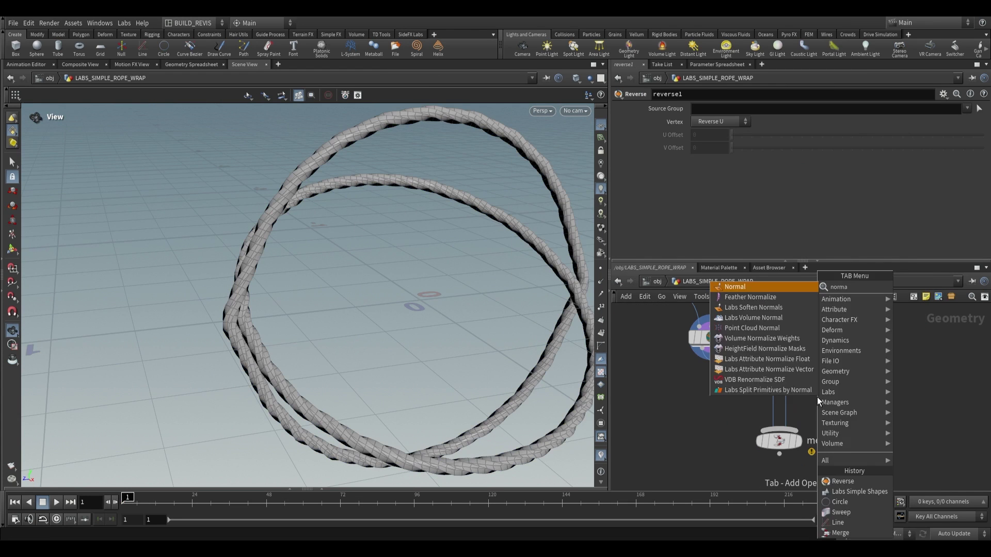
pyautogui.press('Return')
pyautogui.click(757, 388)
pyautogui.moveTo(757, 388); pyautogui.dragTo(710, 395)
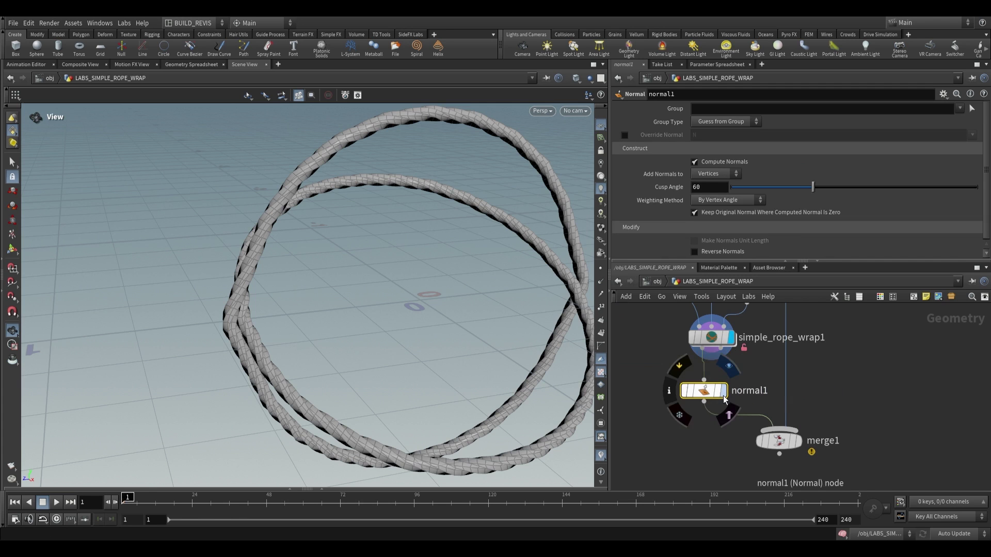
pyautogui.click(722, 391)
pyautogui.moveTo(413, 282); pyautogui.dragTo(377, 201)
# - Display merge1 and inspect the star-profiled ropes together with the sphere
pyautogui.click(796, 440)
pyautogui.moveTo(418, 305); pyautogui.dragTo(376, 315)
pyautogui.moveTo(826, 328); pyautogui.dragTo(812, 379, button='middle')
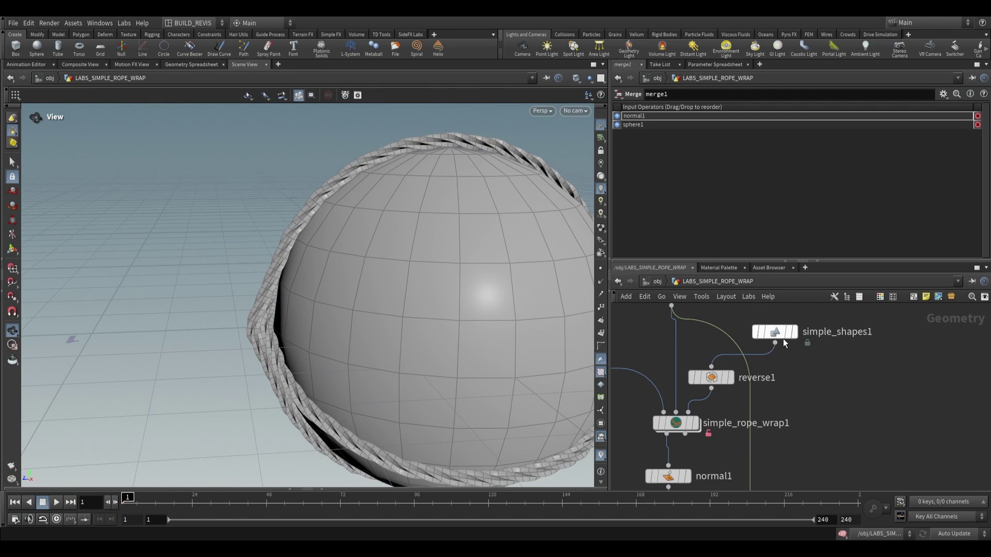
# - Set the rope wrap's Degrees Twist per Unit to 0 and examine the ropes through normal1 with the star shape's settings open
pyautogui.click(795, 336)
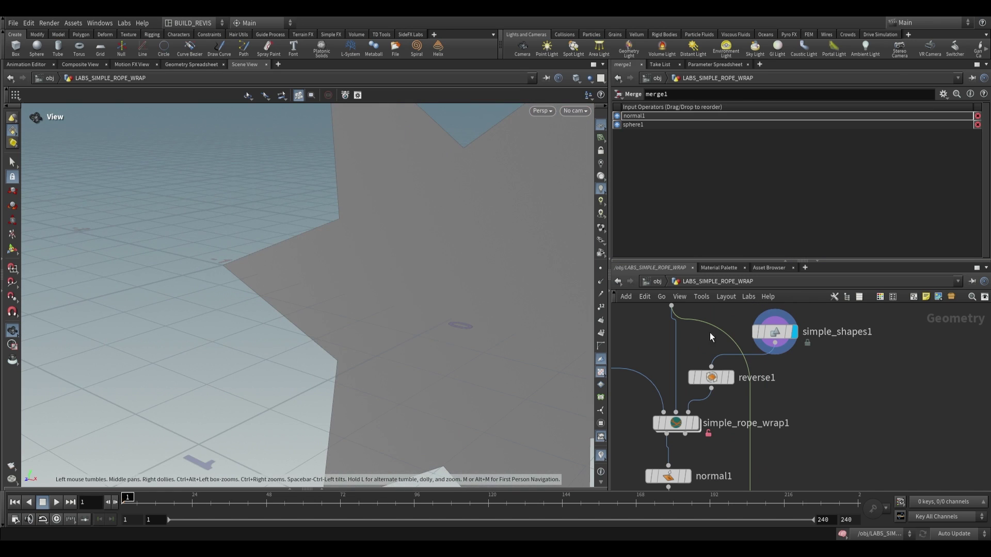
pyautogui.click(694, 423)
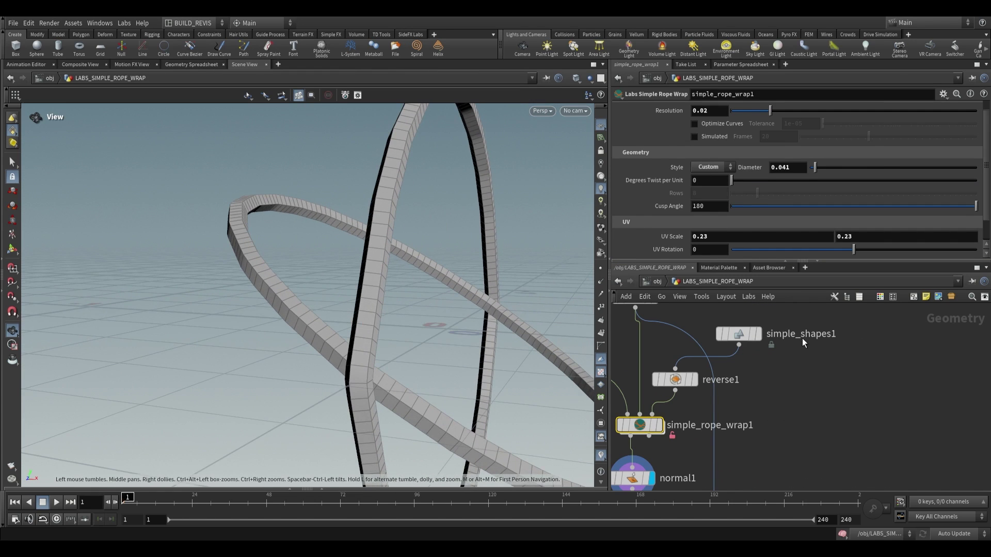
pyautogui.click(741, 333)
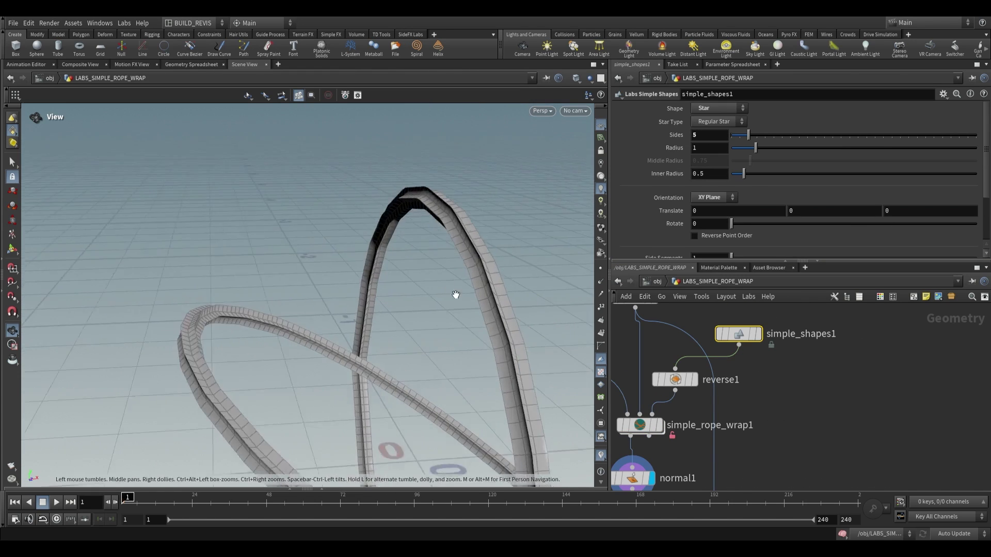
pyautogui.moveTo(456, 294); pyautogui.dragTo(420, 282)
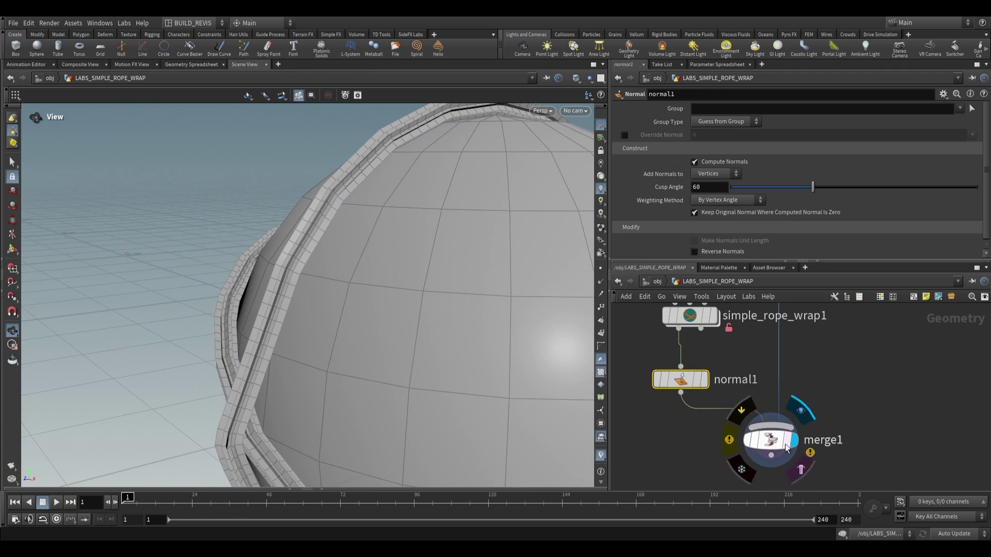
# - Display merge1 and inspect the untwisted star-profiled ropes around the sphere from several angles
pyautogui.click(769, 440)
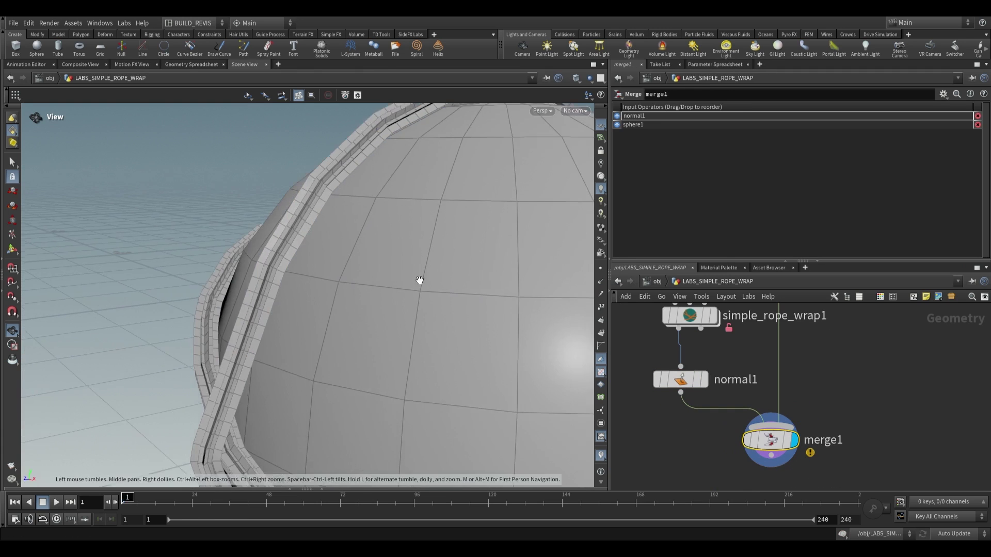
pyautogui.moveTo(418, 281); pyautogui.dragTo(361, 238)
pyautogui.scroll(-2, 793, 396)
pyautogui.scroll(-1, 791, 391)
pyautogui.moveTo(797, 345); pyautogui.dragTo(795, 386, button='middle')
pyautogui.scroll(-3, 795, 385)
pyautogui.scroll(3, 747, 394)
pyautogui.scroll(-3, 856, 412)
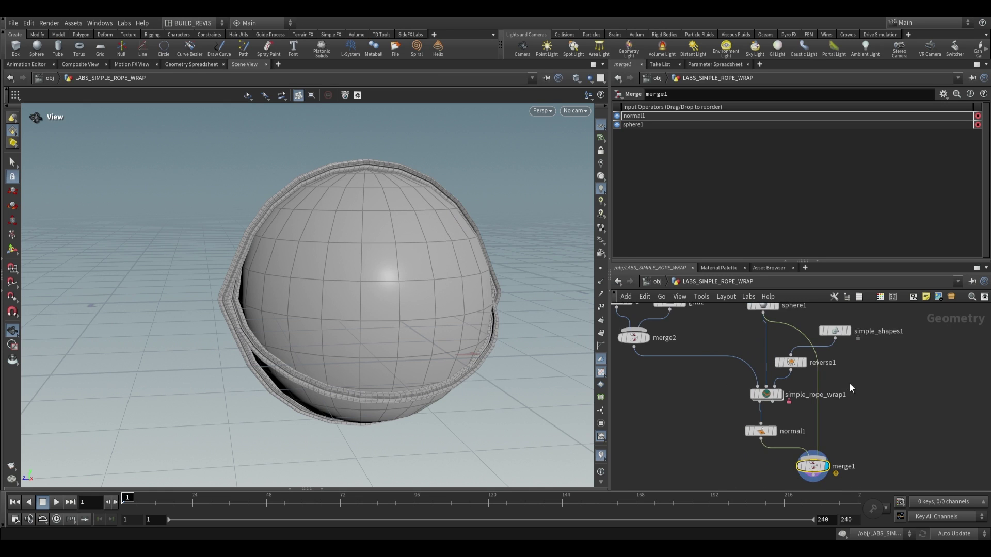
pyautogui.moveTo(439, 268); pyautogui.dragTo(500, 293)
pyautogui.scroll(2, 840, 385)
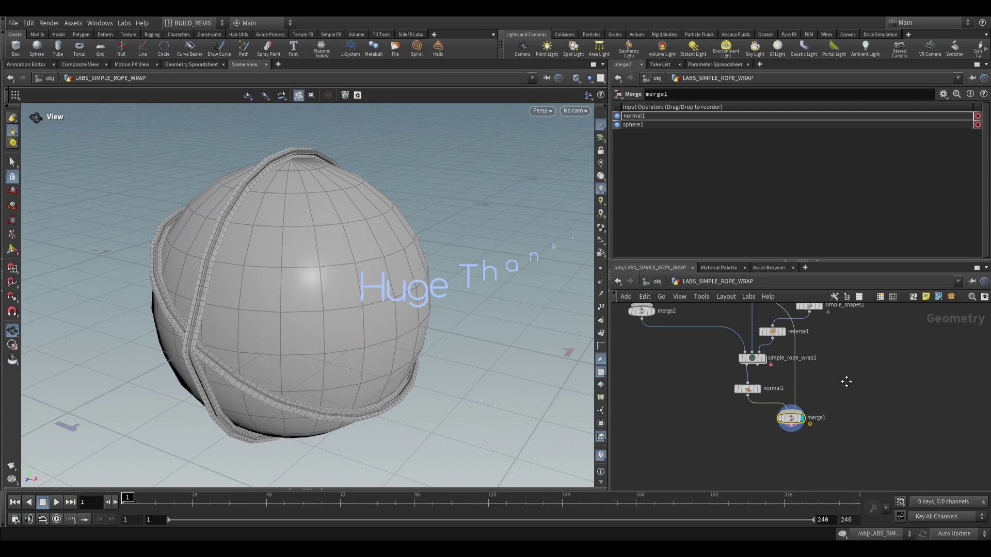
# - Review the finished rope wrap node network, framing all of its nodes from grid1 to merge1
pyautogui.moveTo(796, 358); pyautogui.dragTo(788, 383, button='middle')
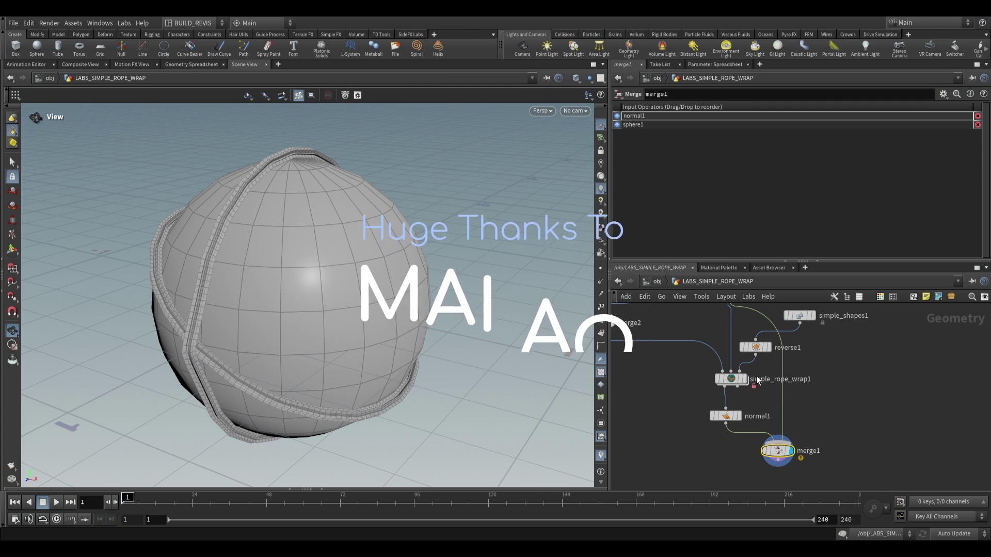
pyautogui.moveTo(732, 355); pyautogui.dragTo(734, 365, button='middle')
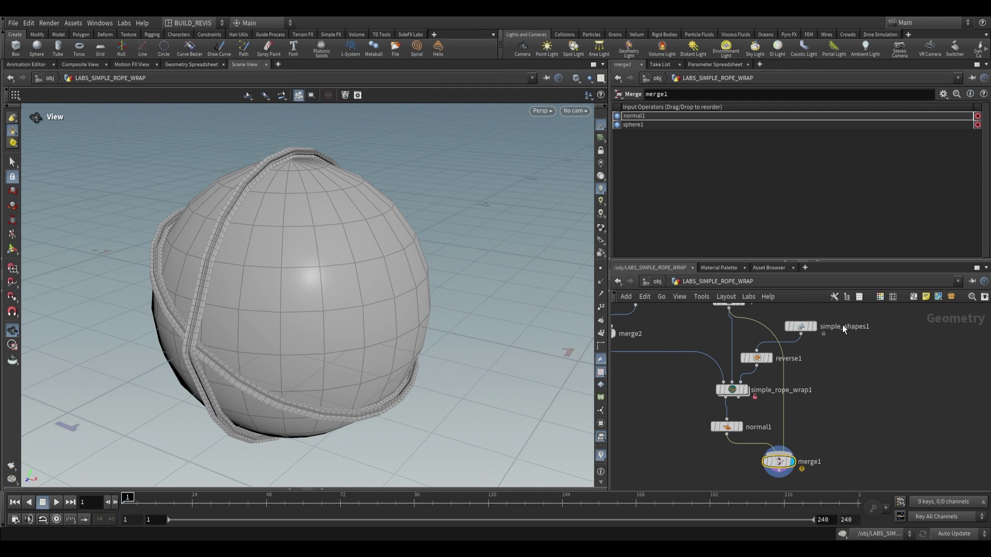
pyautogui.press('h')
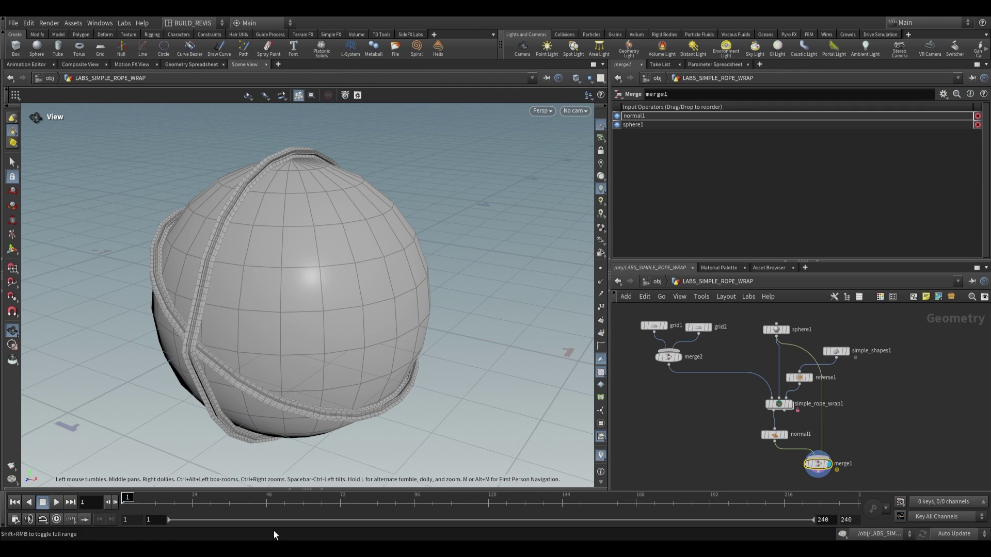